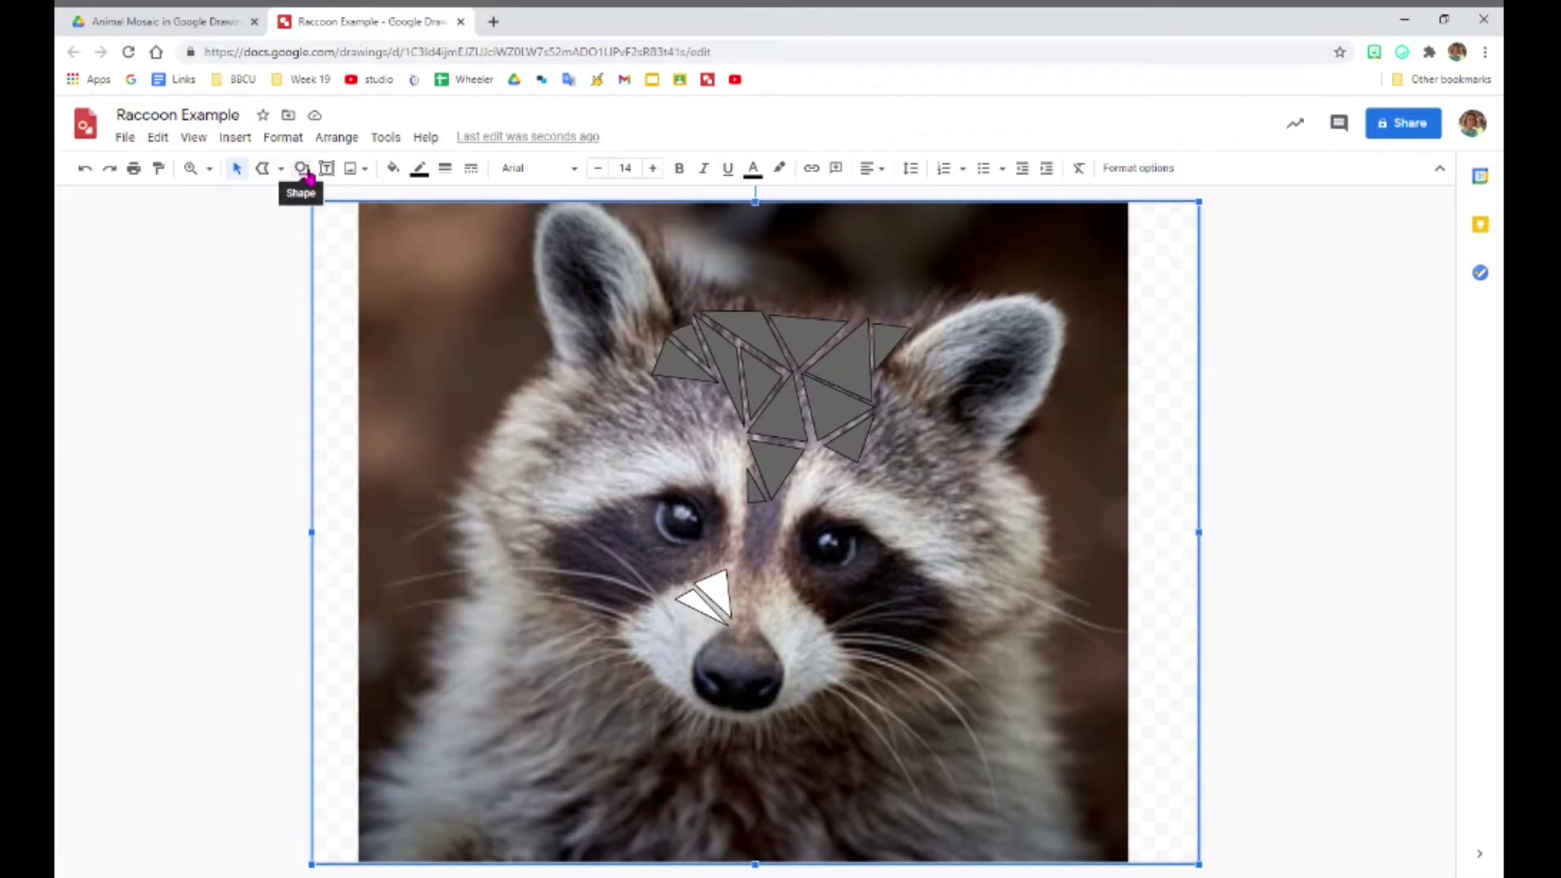
Give the drawing a custom, fully opaque green background fill.
click(393, 168)
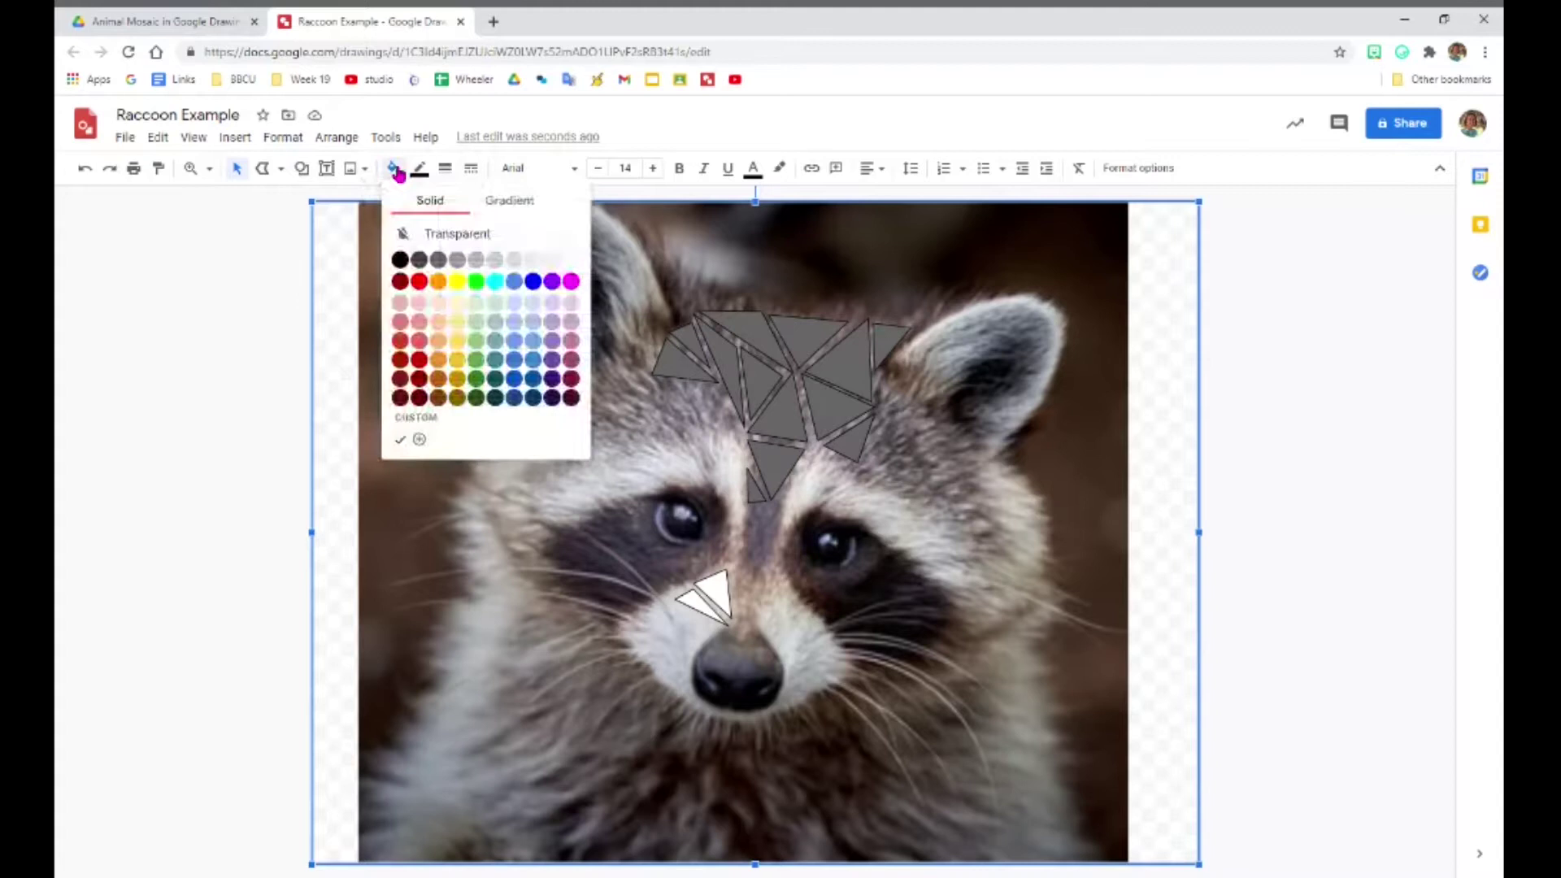
click(419, 440)
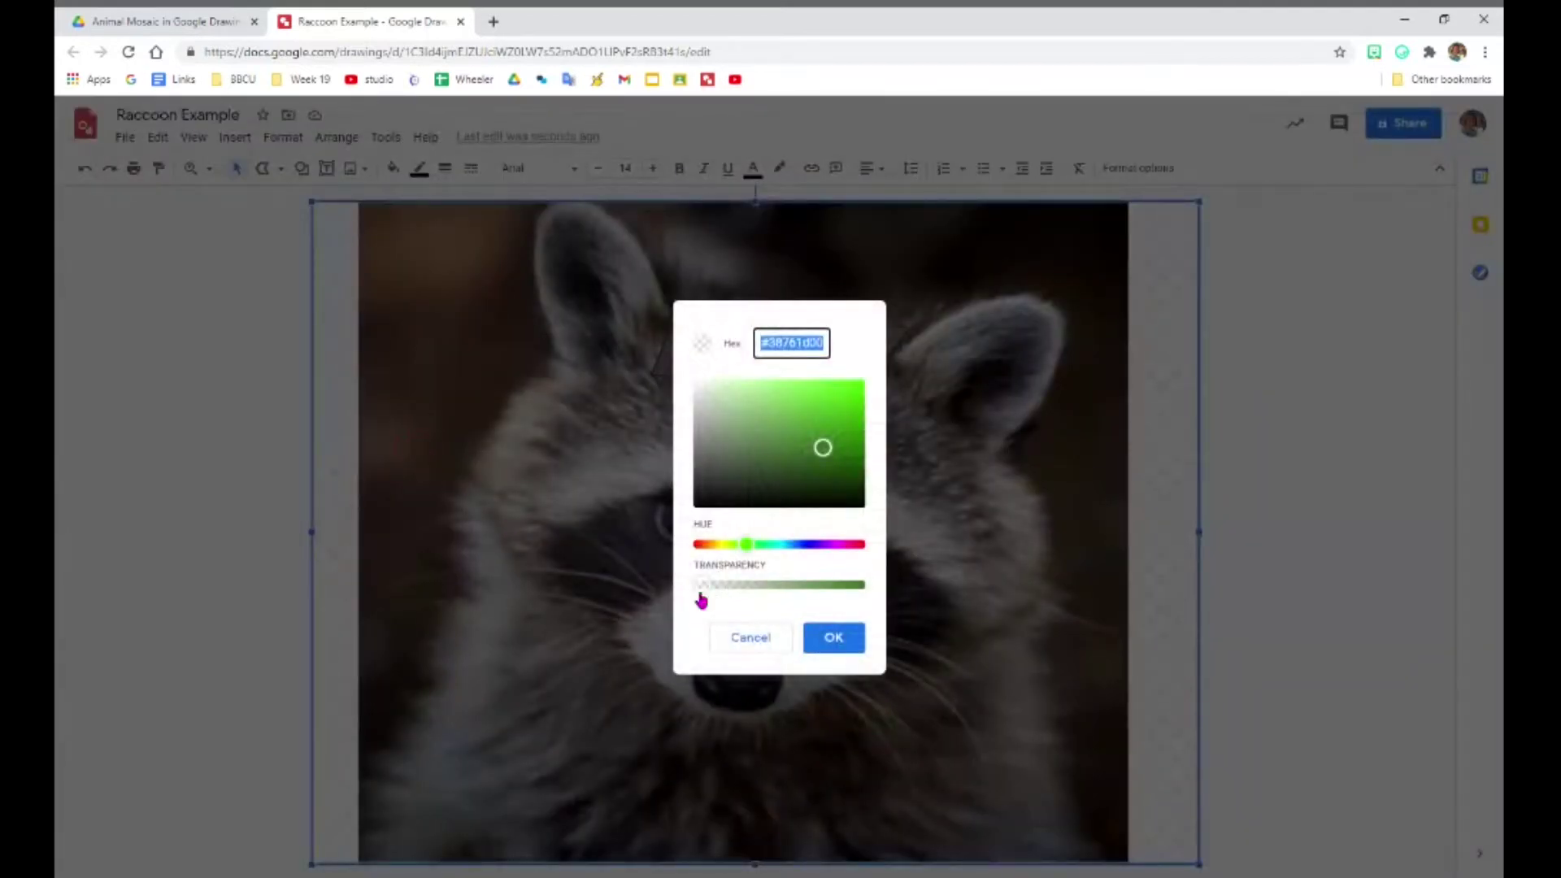
click(704, 587)
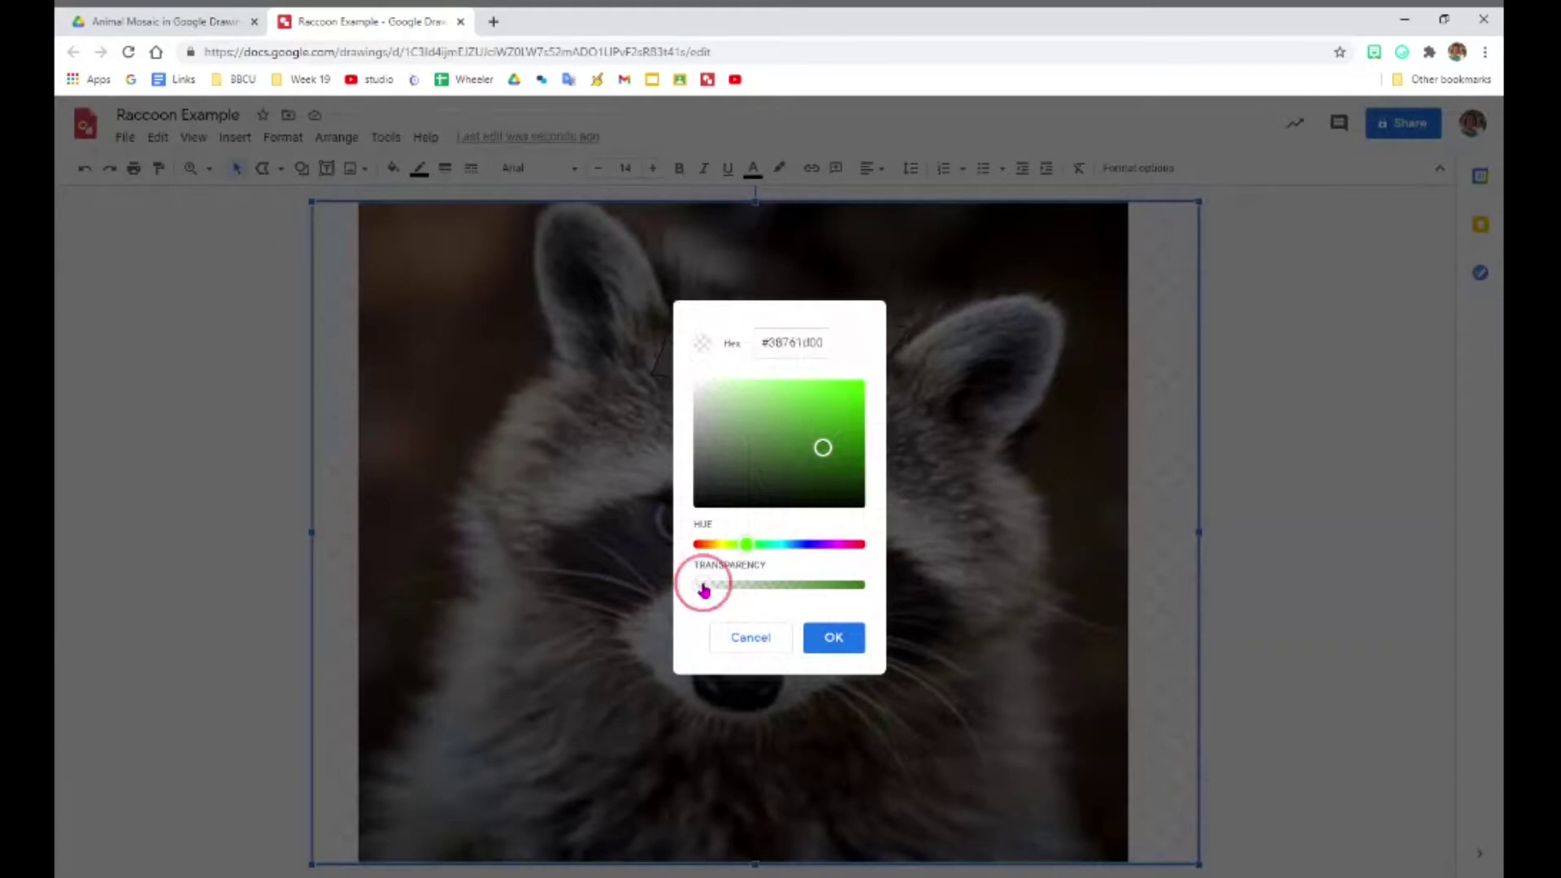
drag(705, 590, 865, 598)
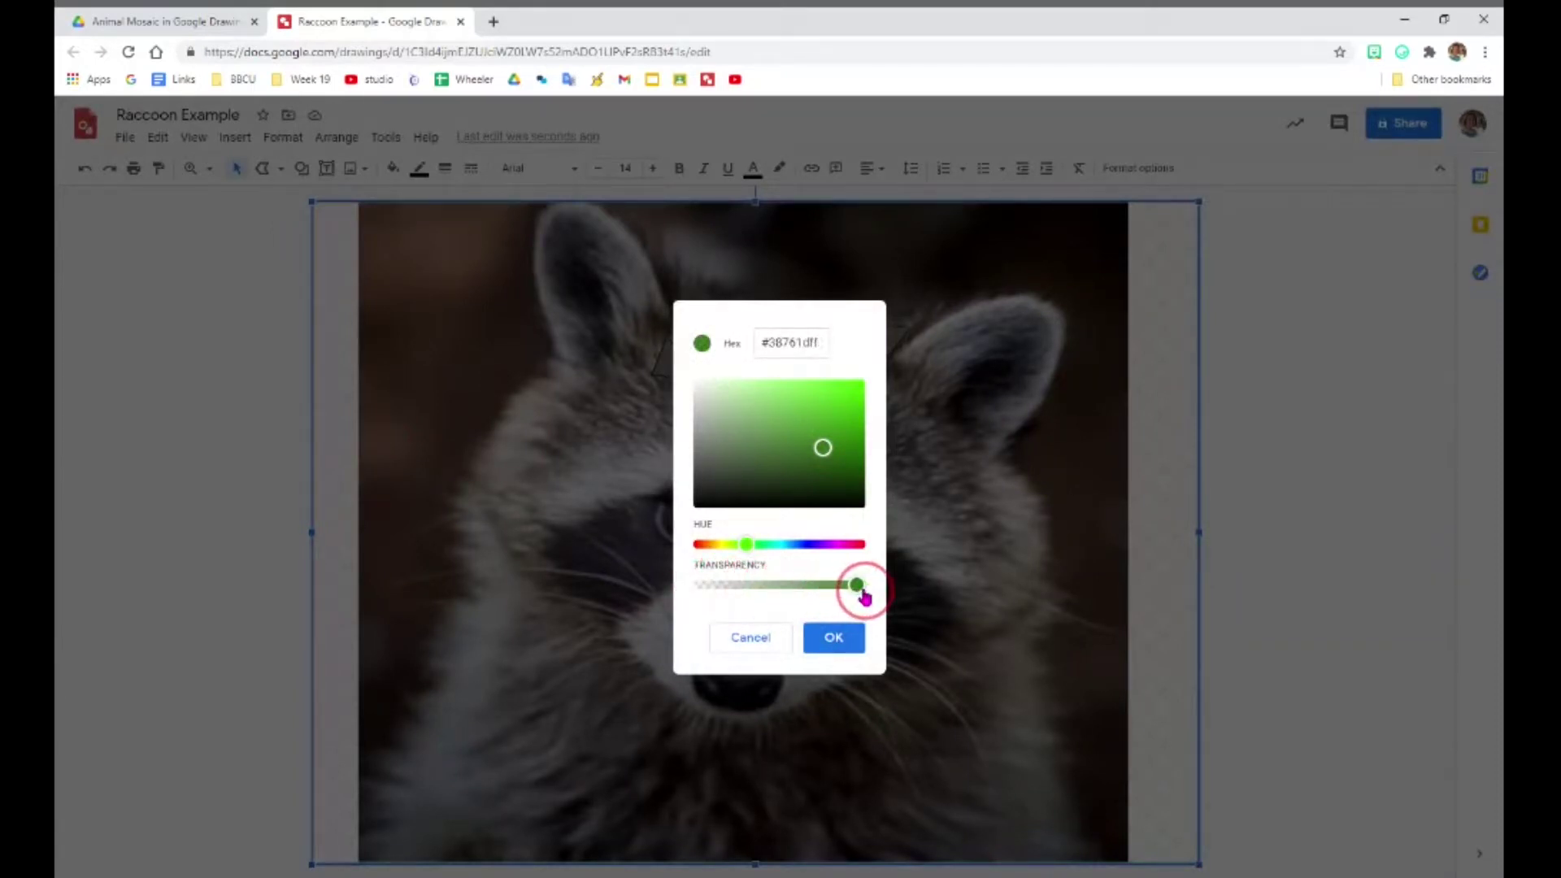
click(838, 638)
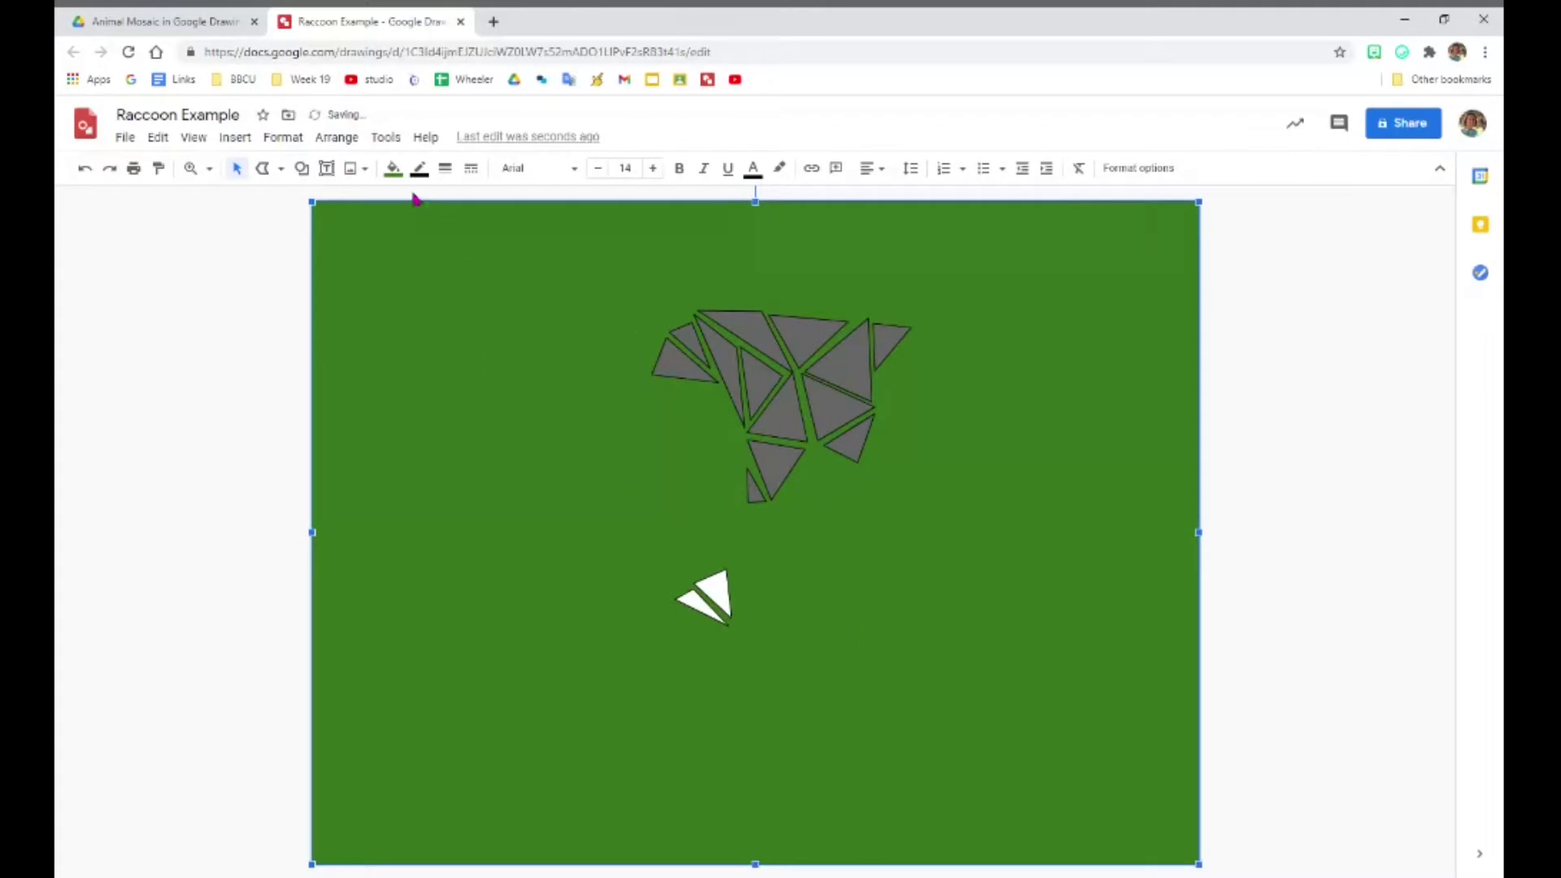
Make the custom green fill fully transparent so the raccoon photo shows through.
click(396, 176)
click(419, 439)
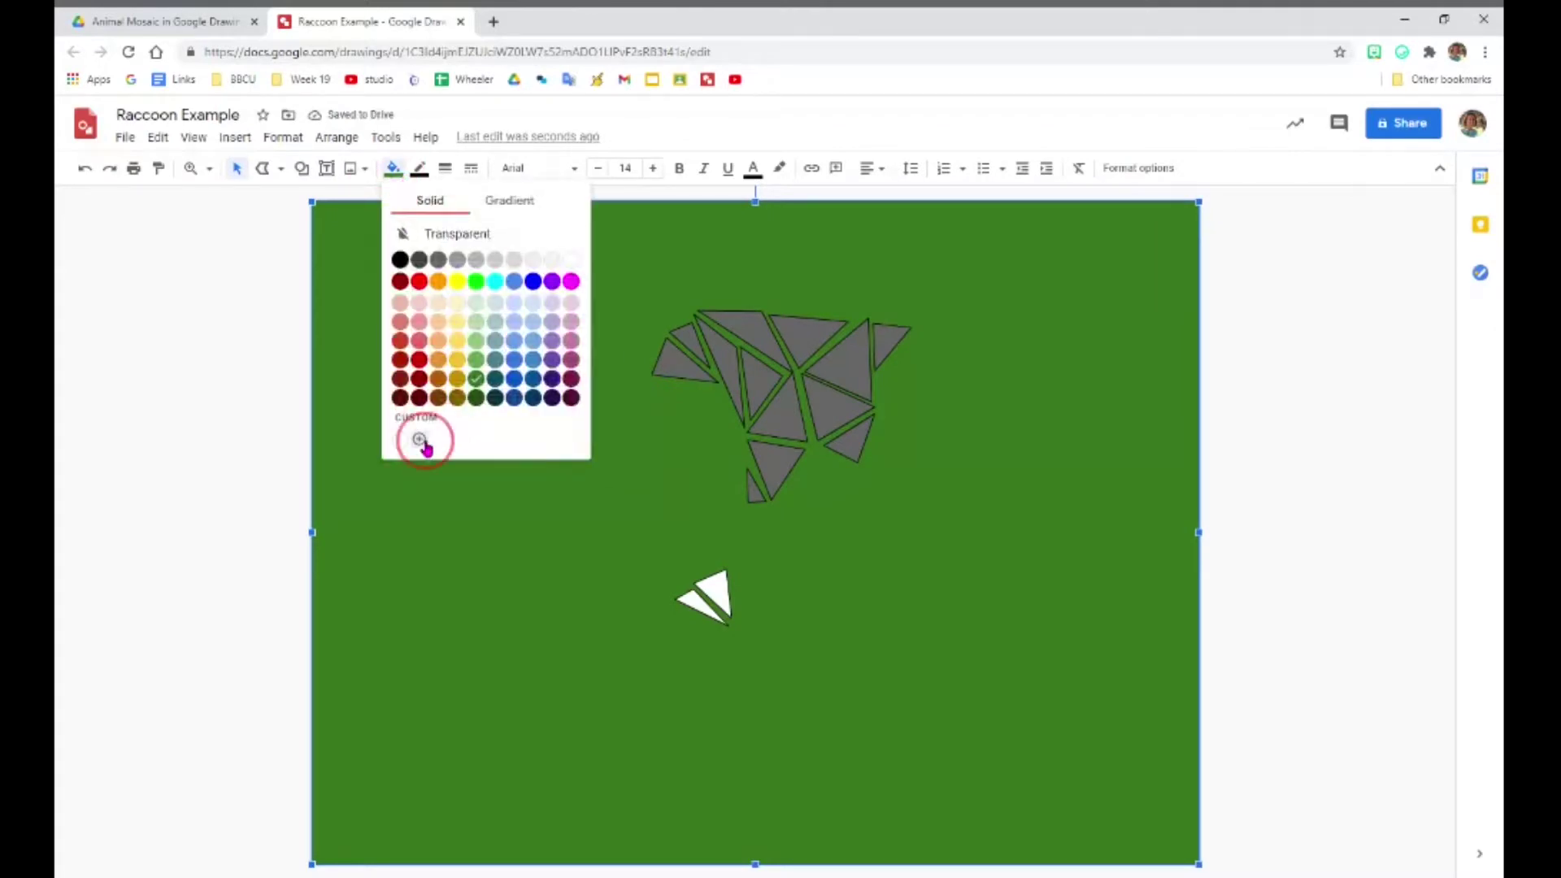
drag(851, 596, 697, 592)
click(835, 637)
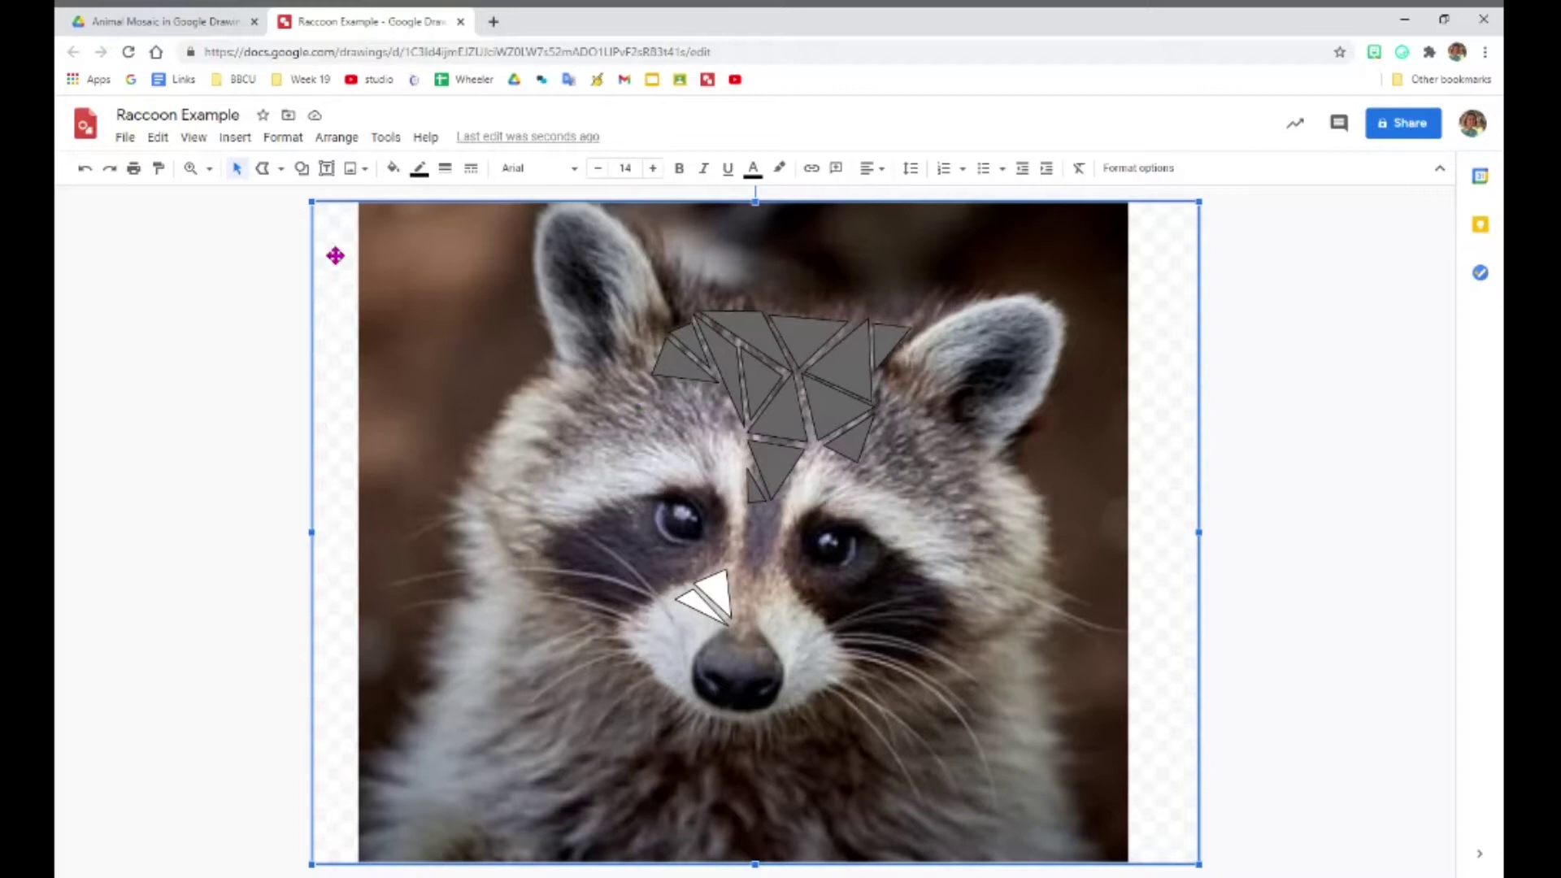
Deselect the raccoon picture and choose the Polyline drawing tool.
click(282, 169)
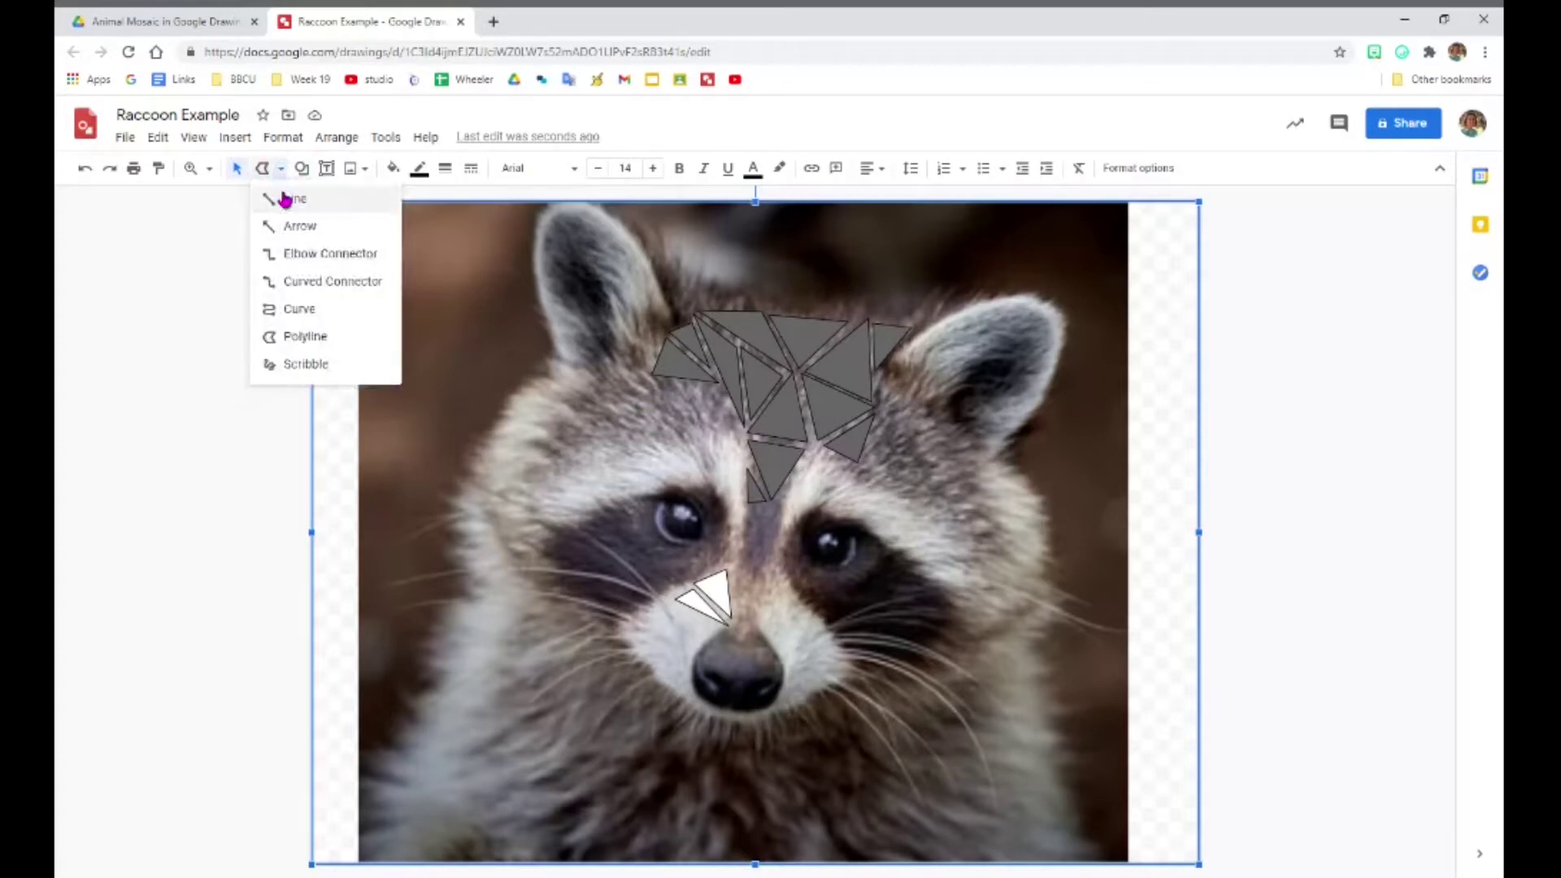
click(286, 198)
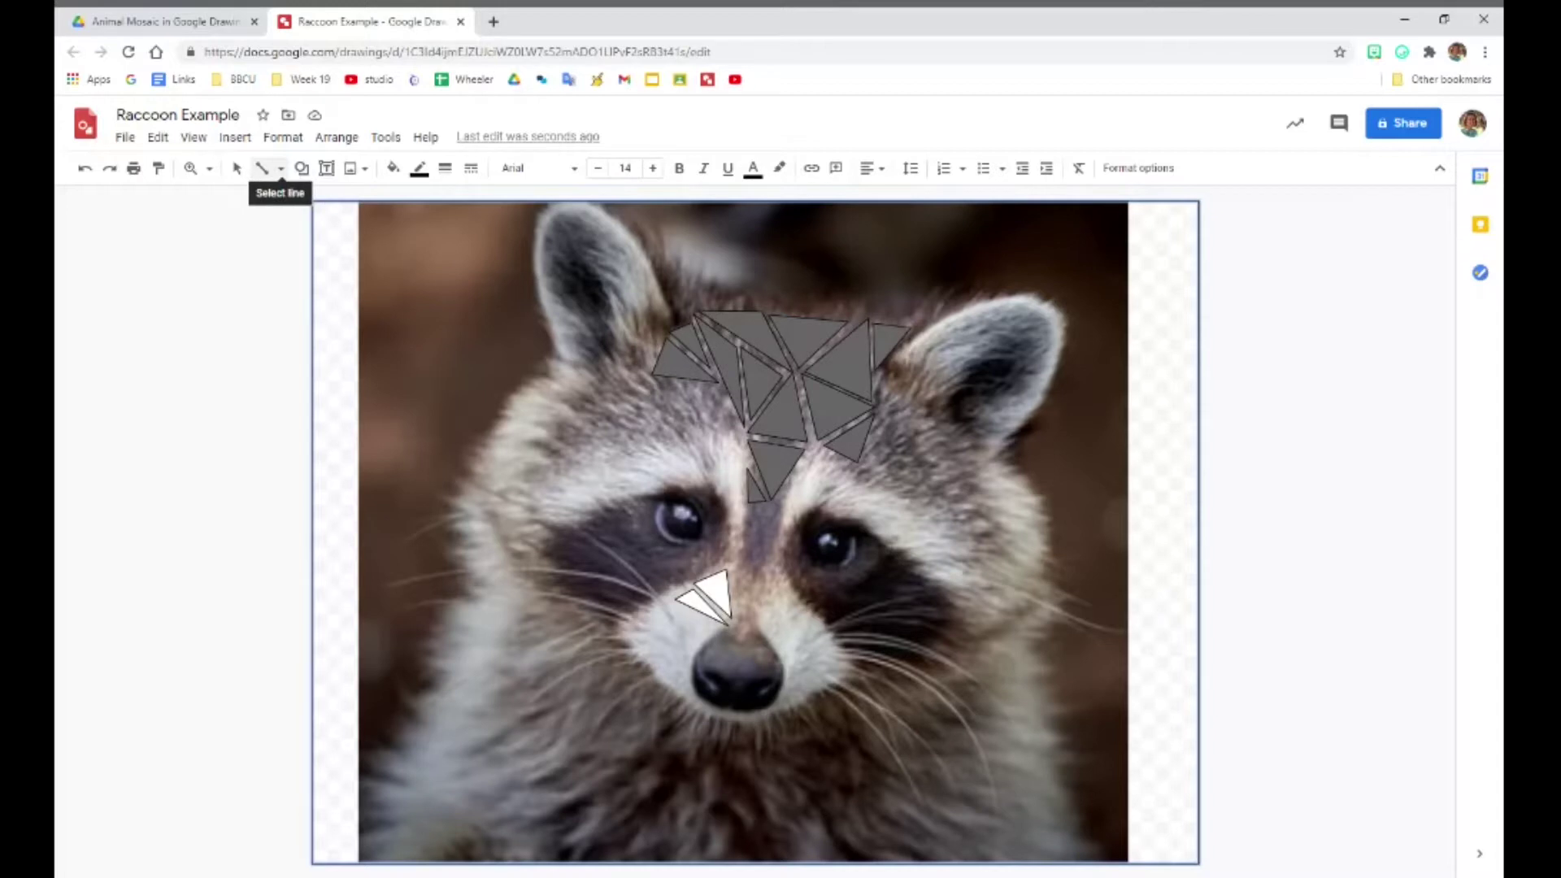
click(280, 168)
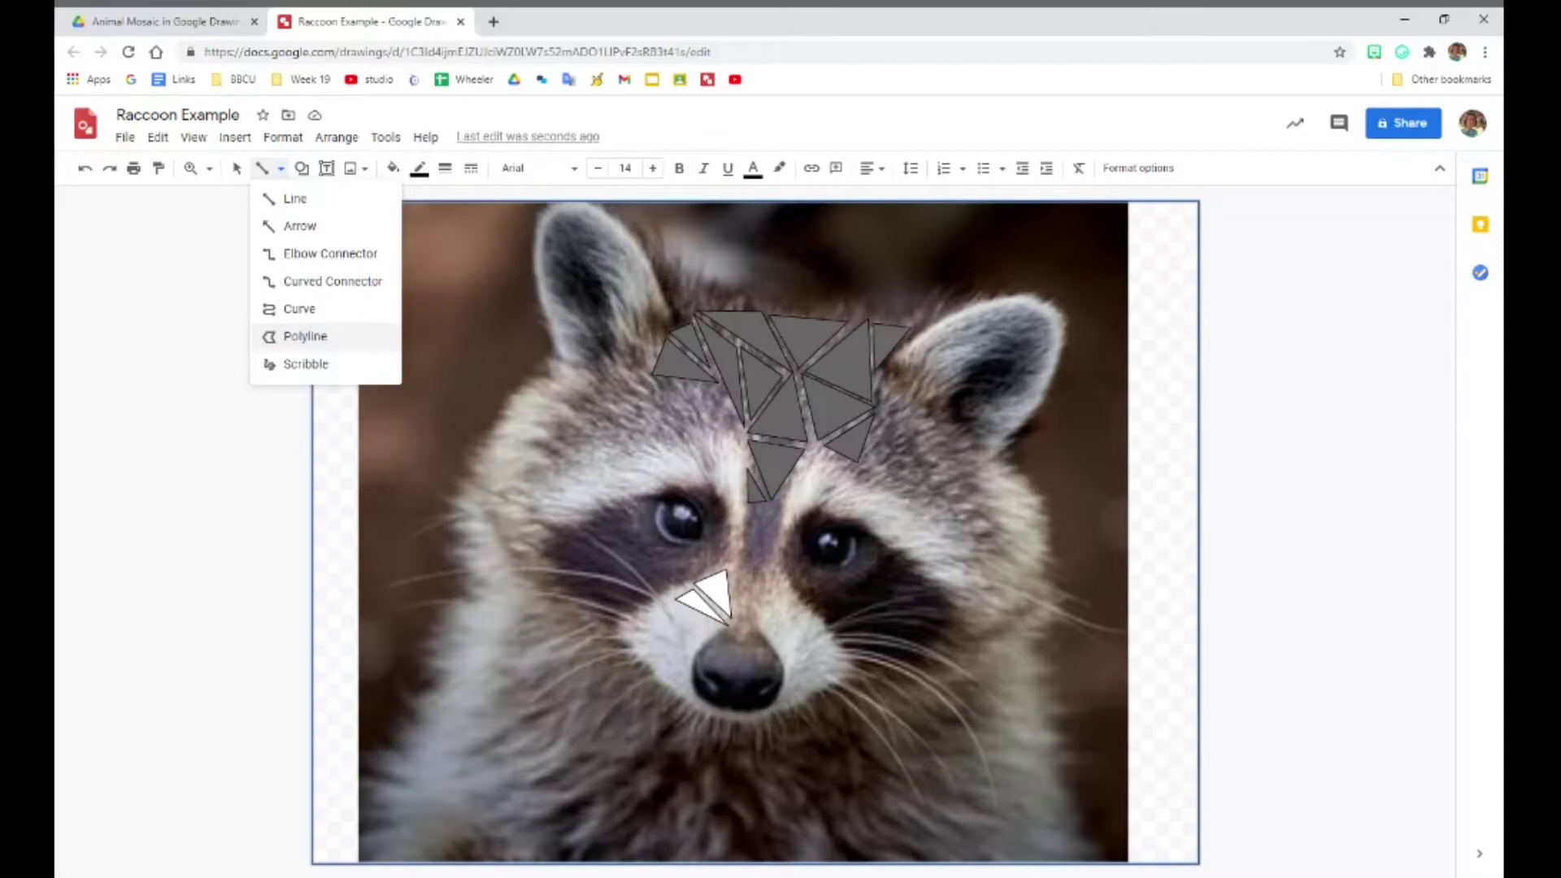
click(330, 338)
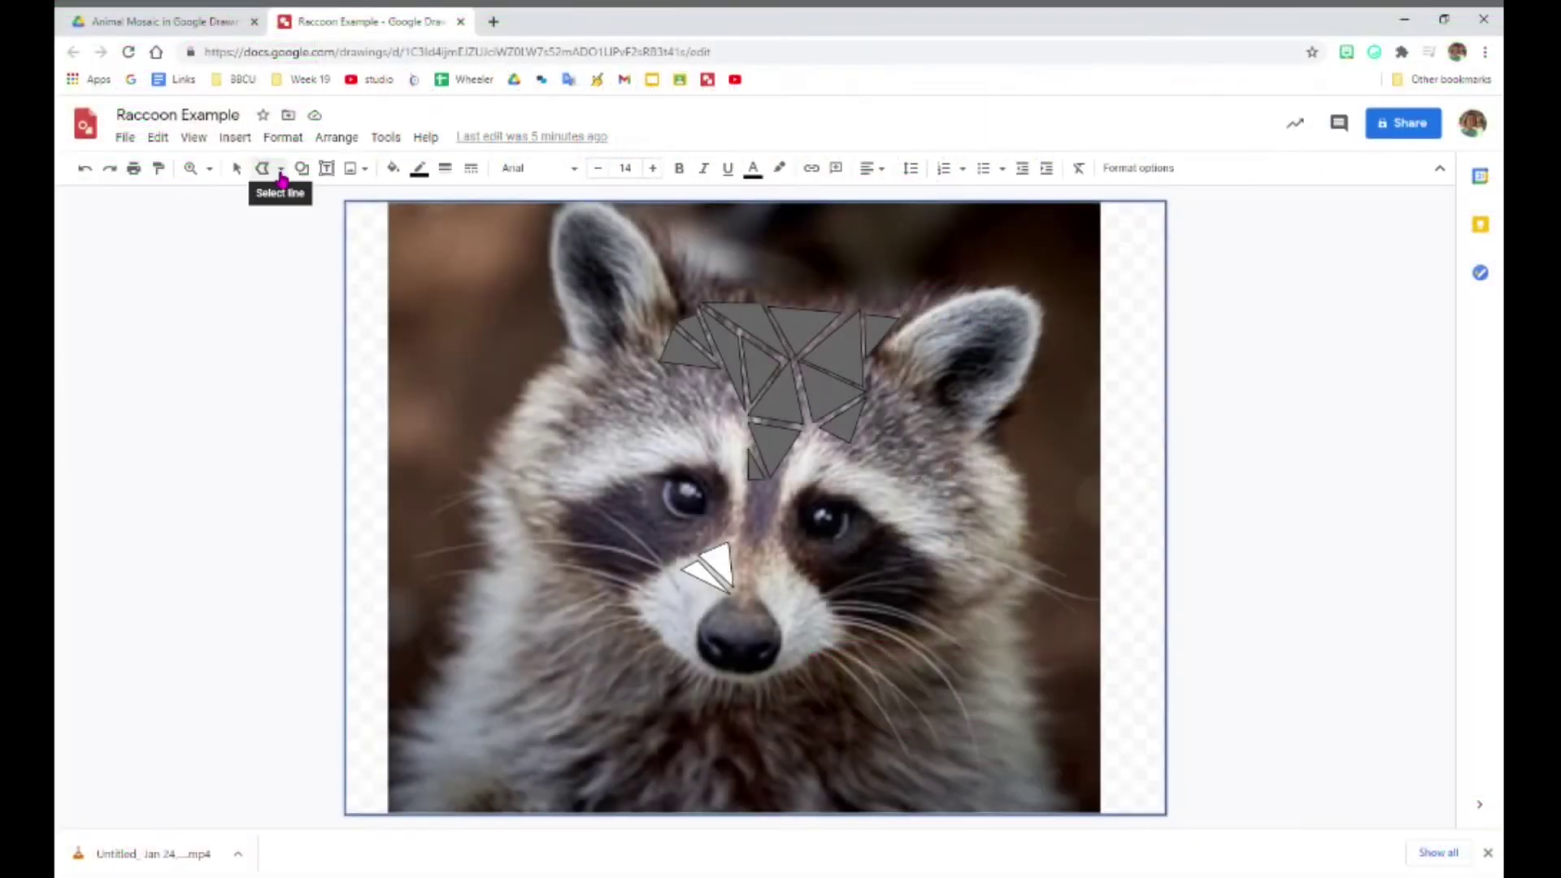
click(262, 170)
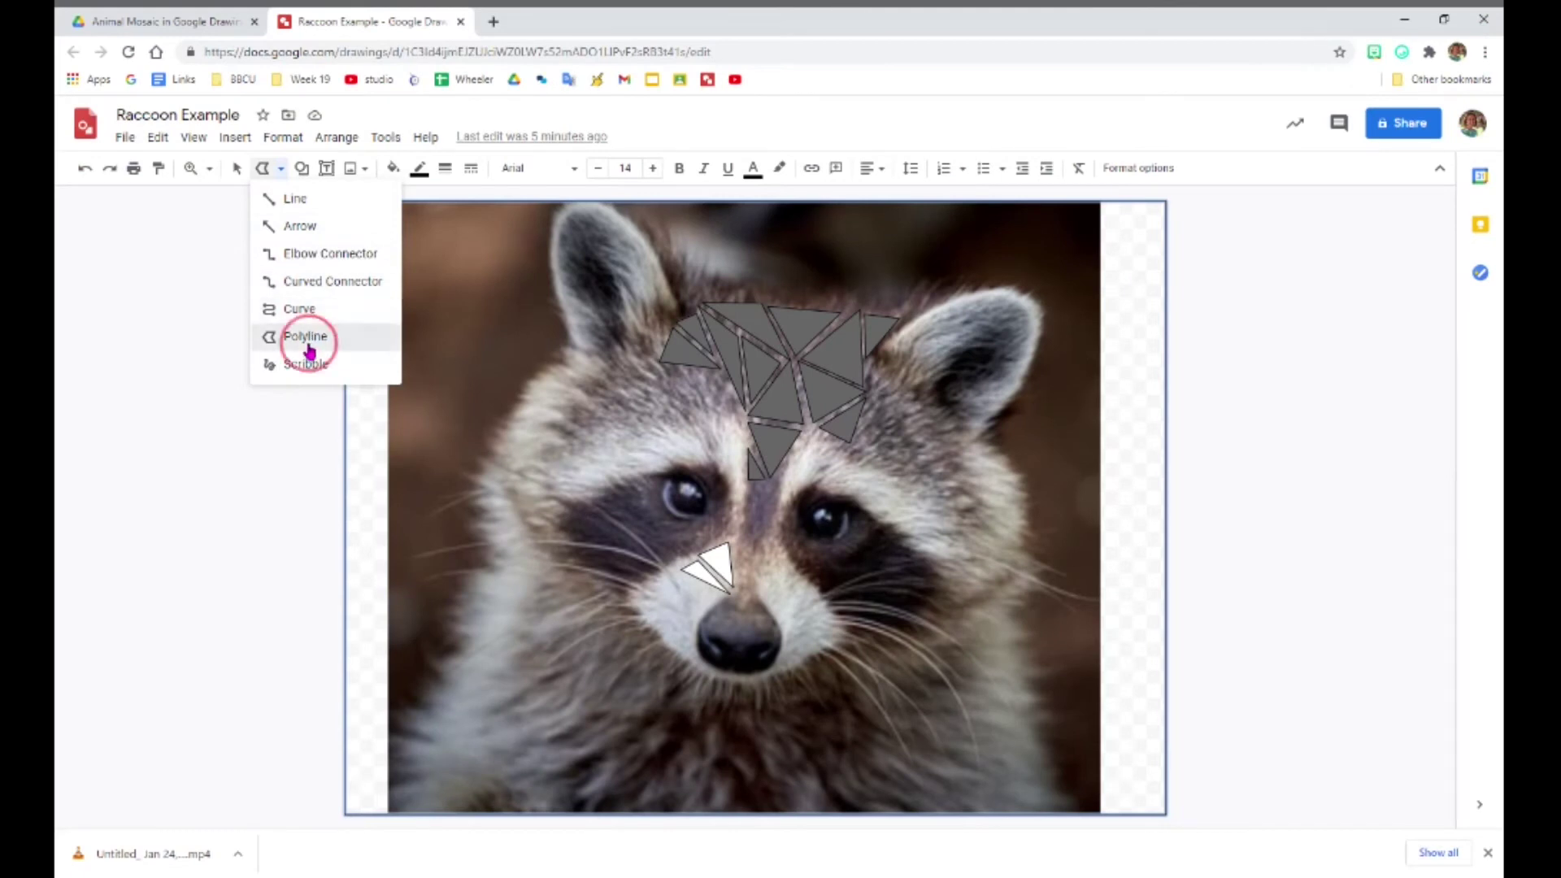
key(Escape)
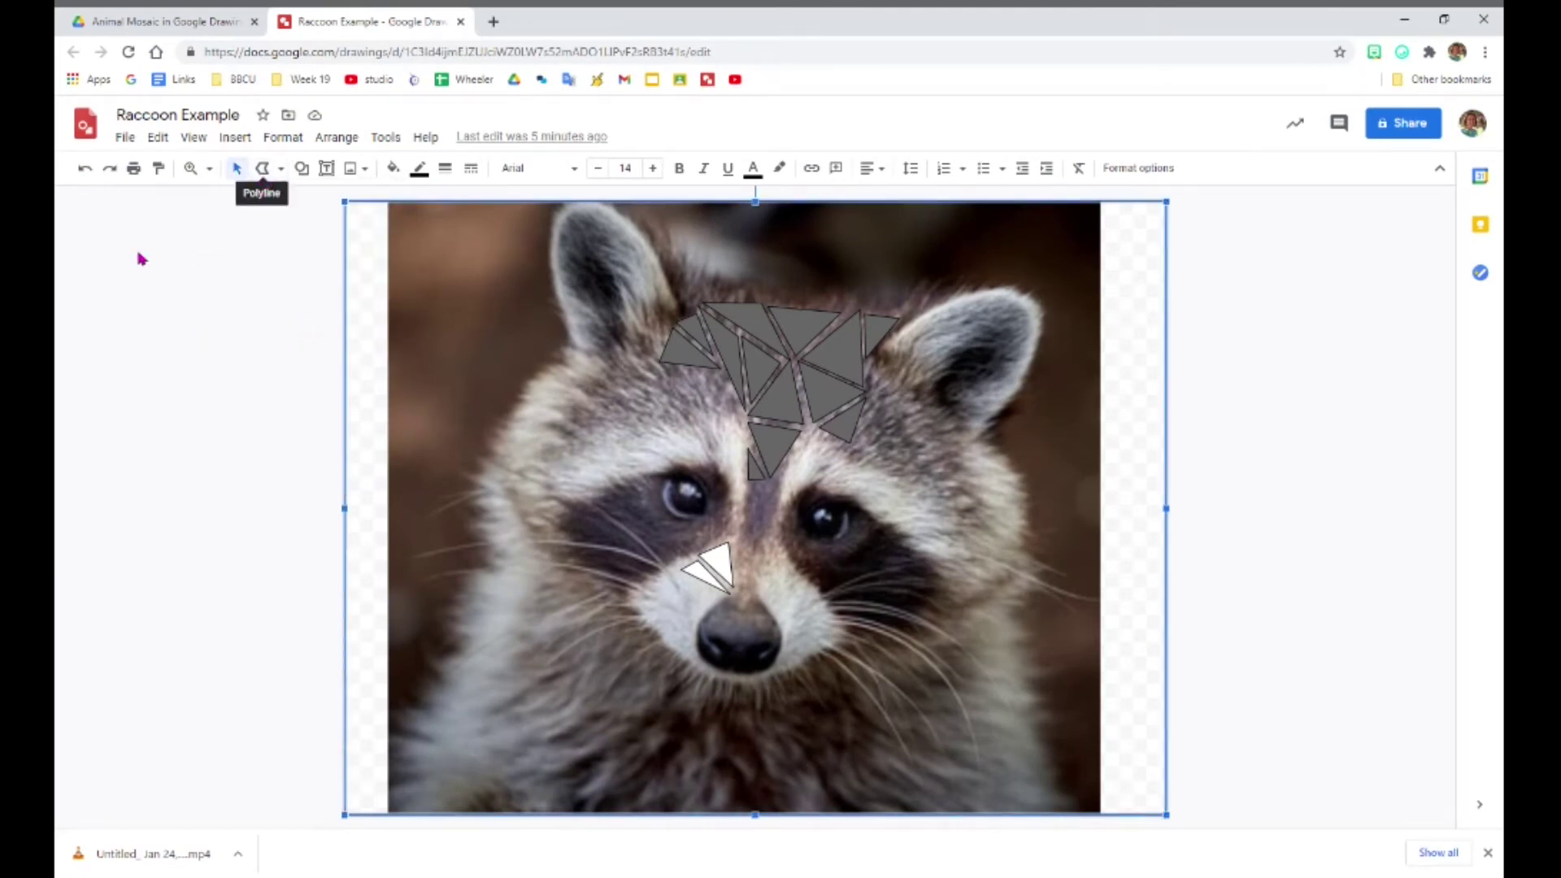
click(133, 275)
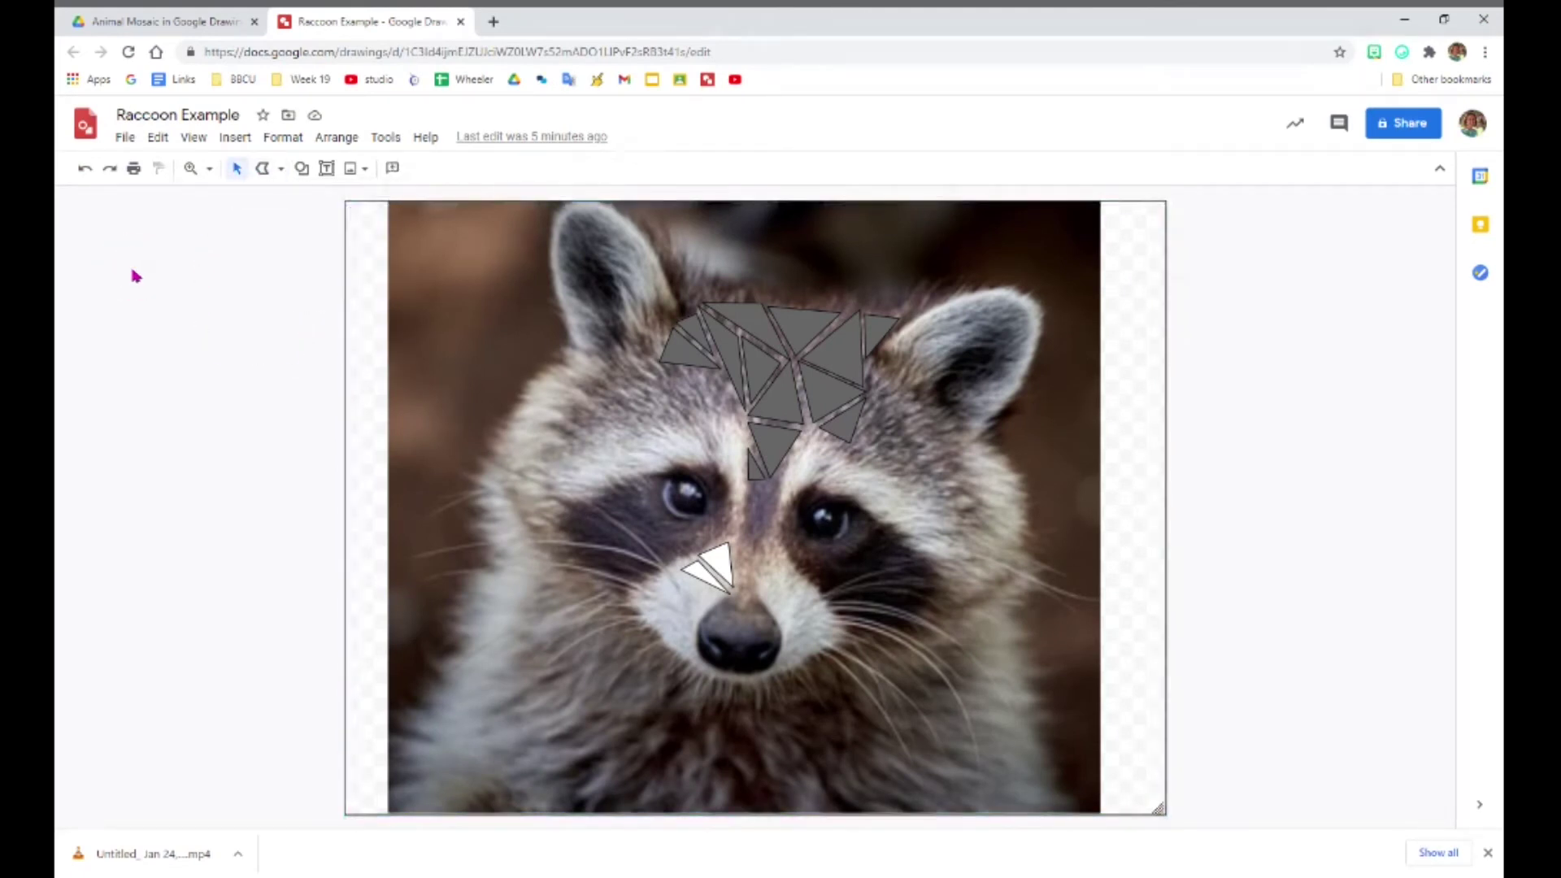
click(280, 168)
click(308, 335)
Draw a practice triangle in the left margin, fill it dark grey, then undo it.
click(148, 304)
click(308, 450)
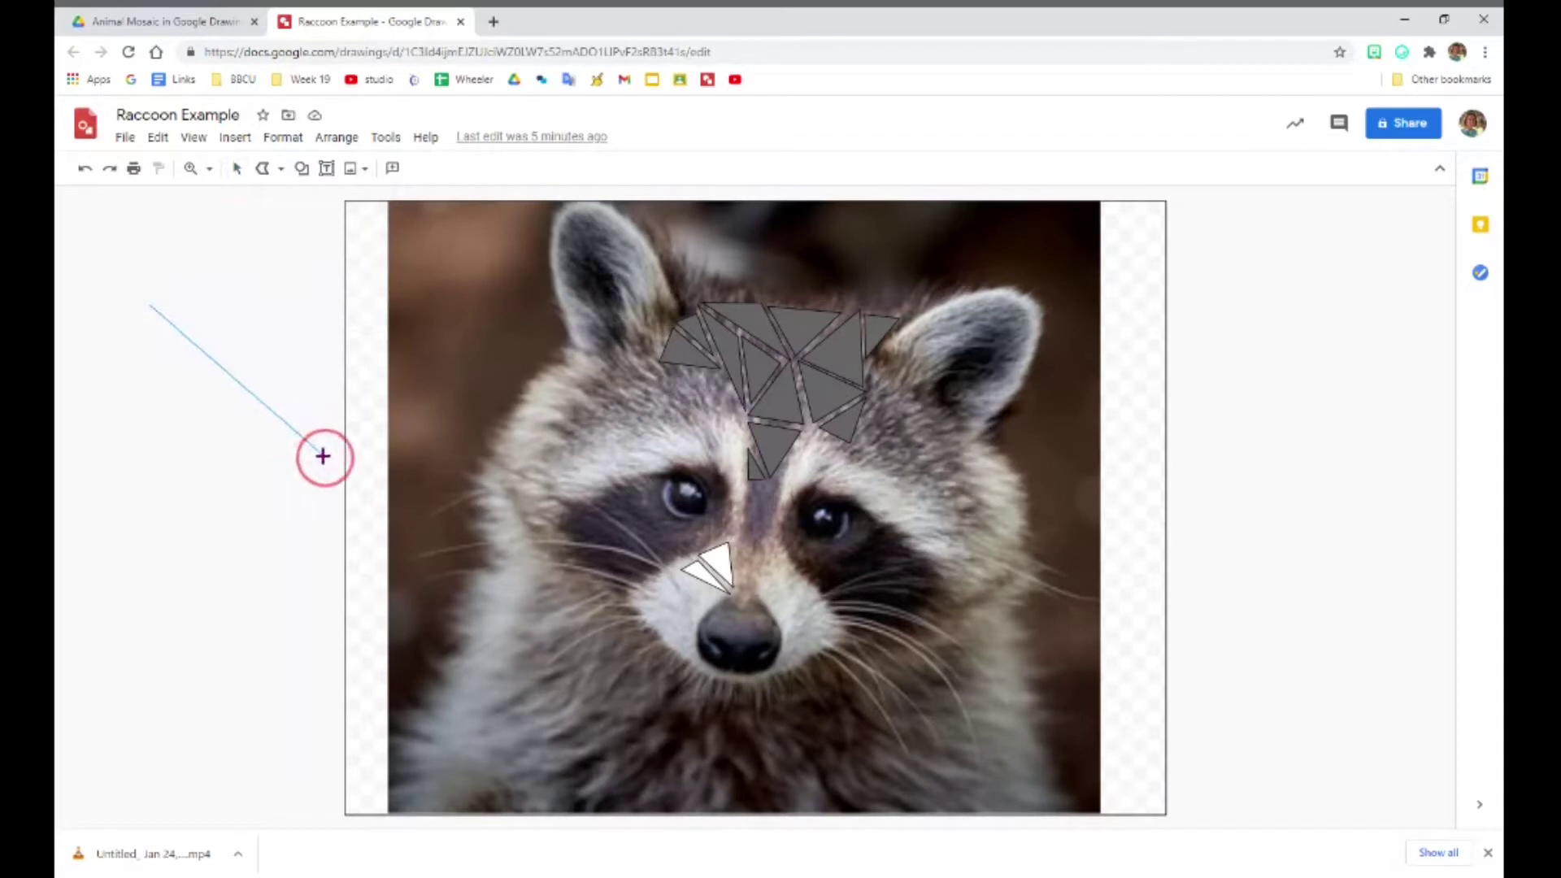
click(323, 458)
click(110, 471)
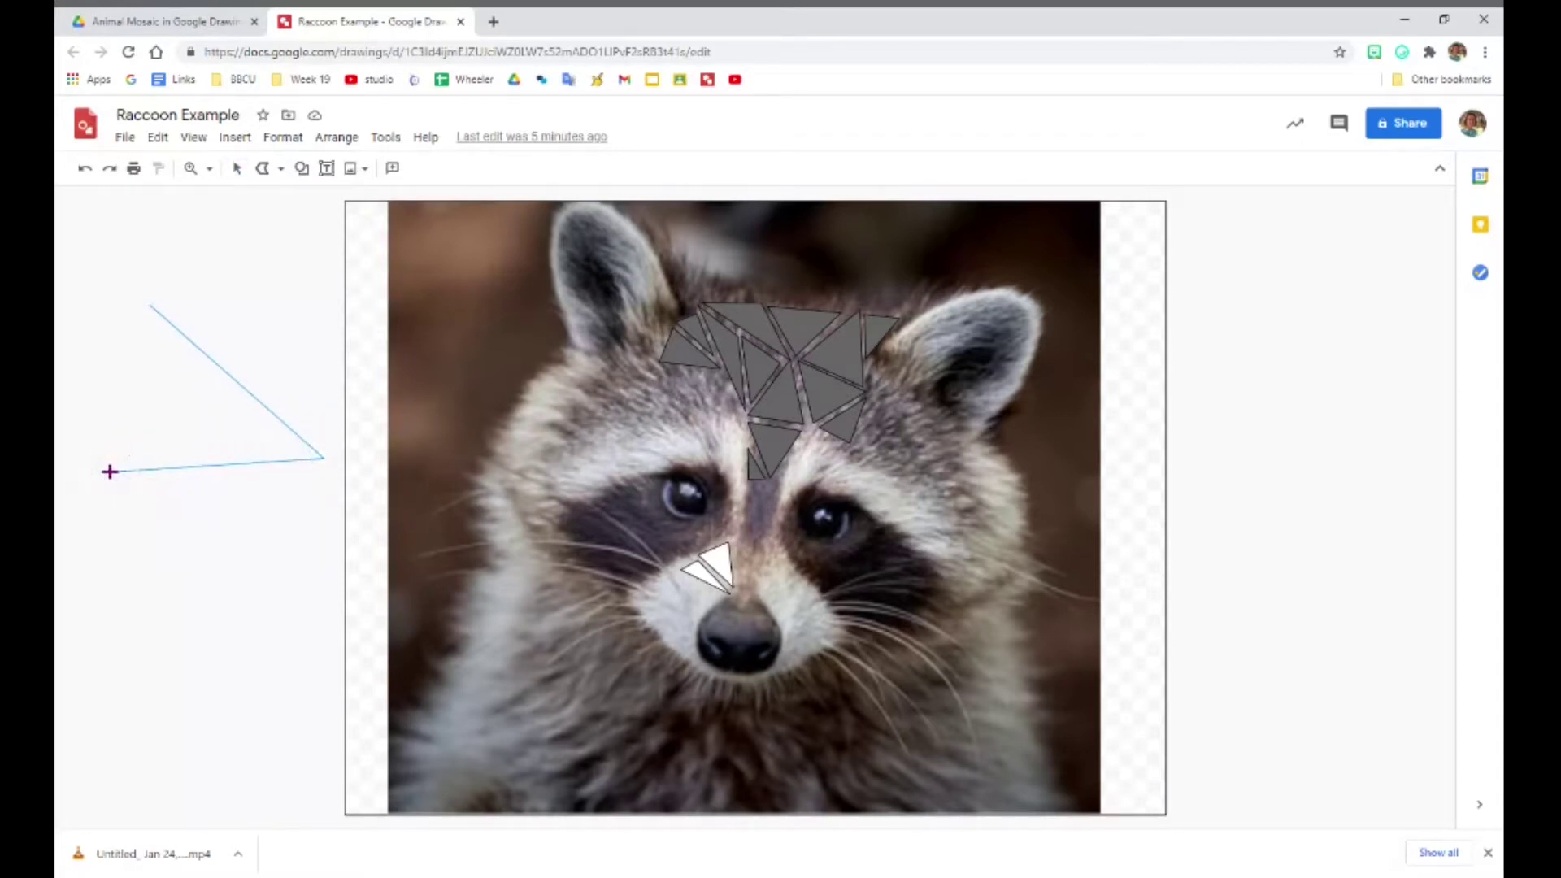
drag(140, 355, 147, 309)
click(151, 305)
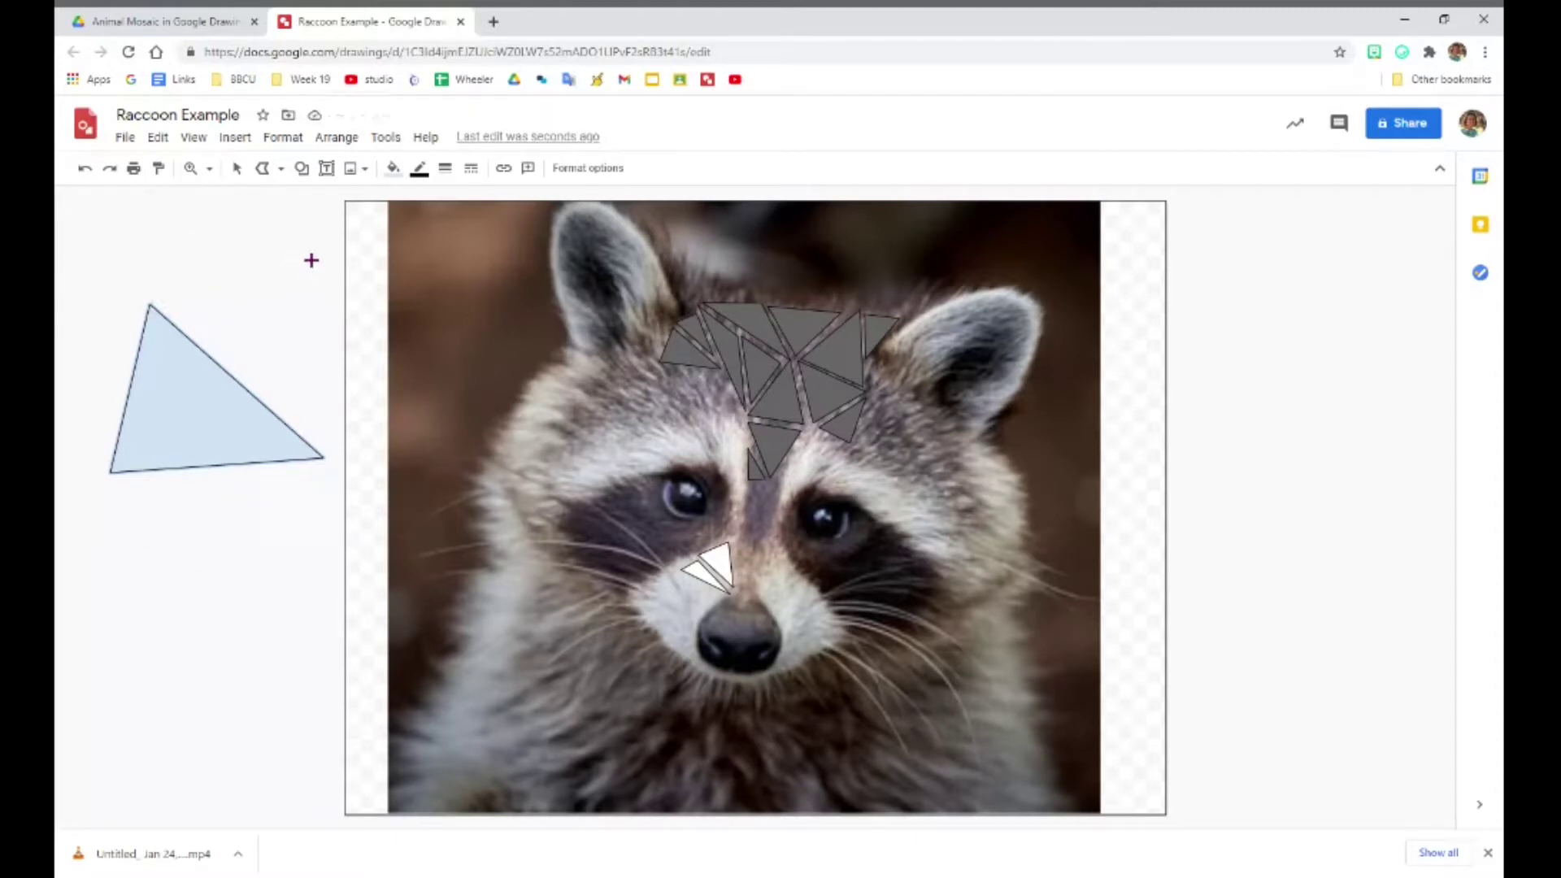
click(392, 169)
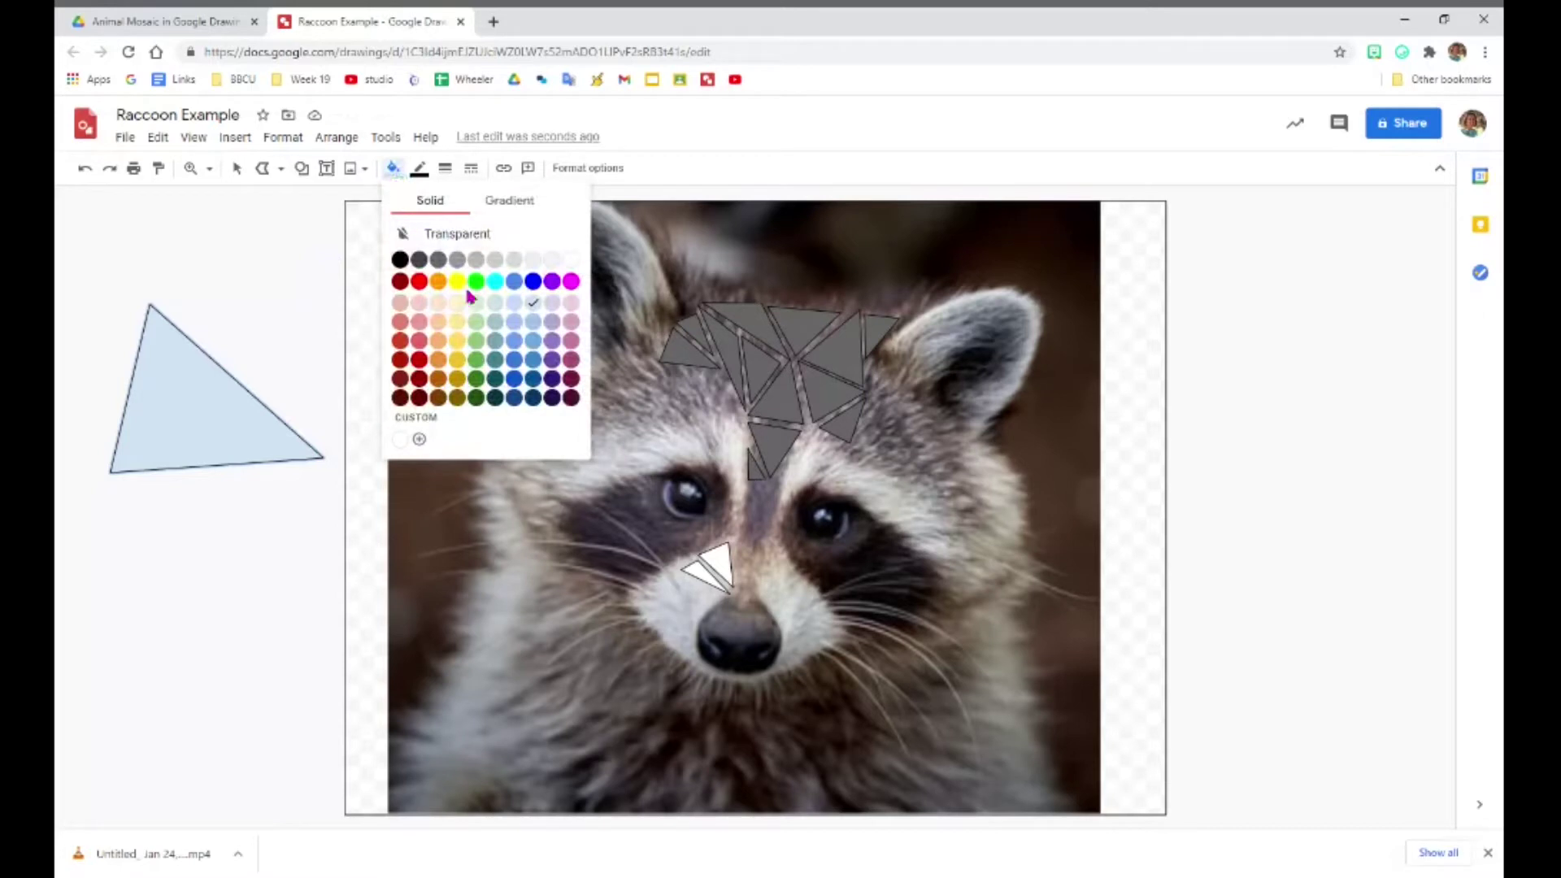
click(439, 260)
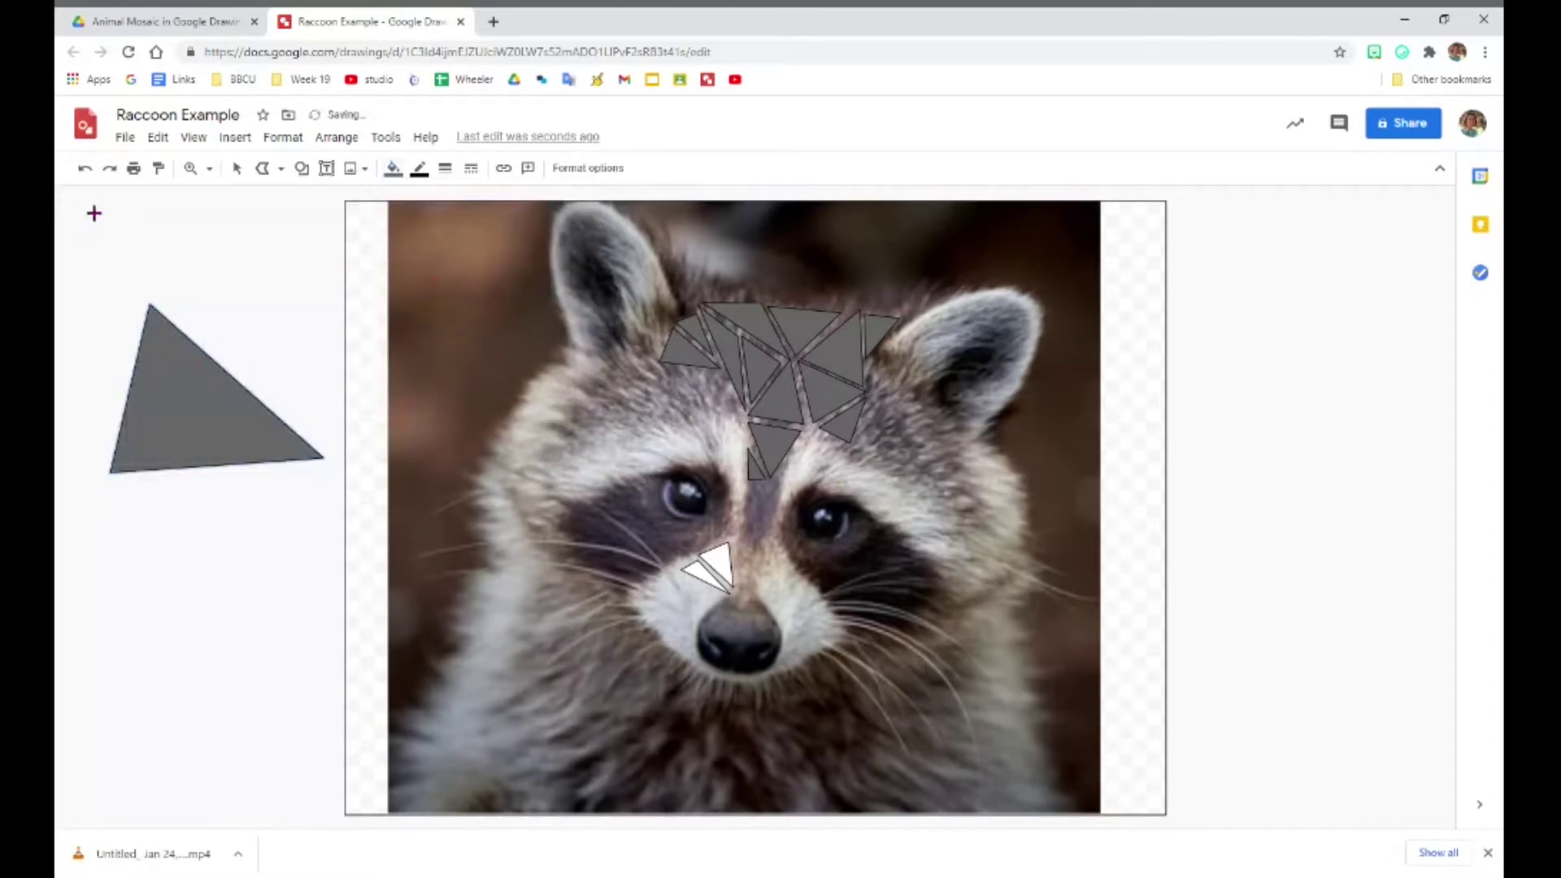
click(83, 171)
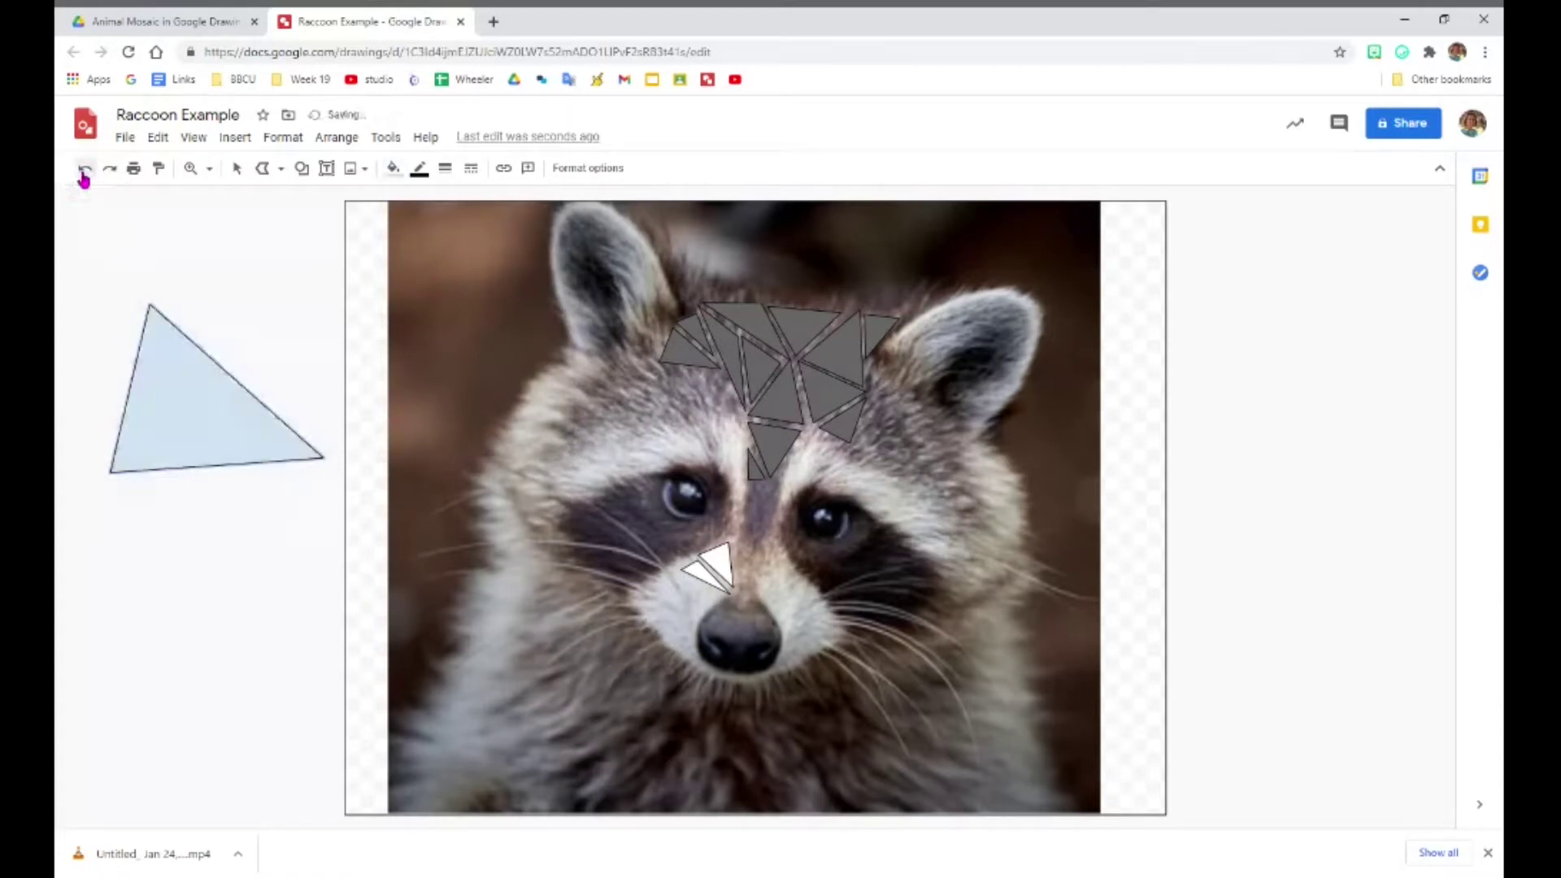
click(83, 171)
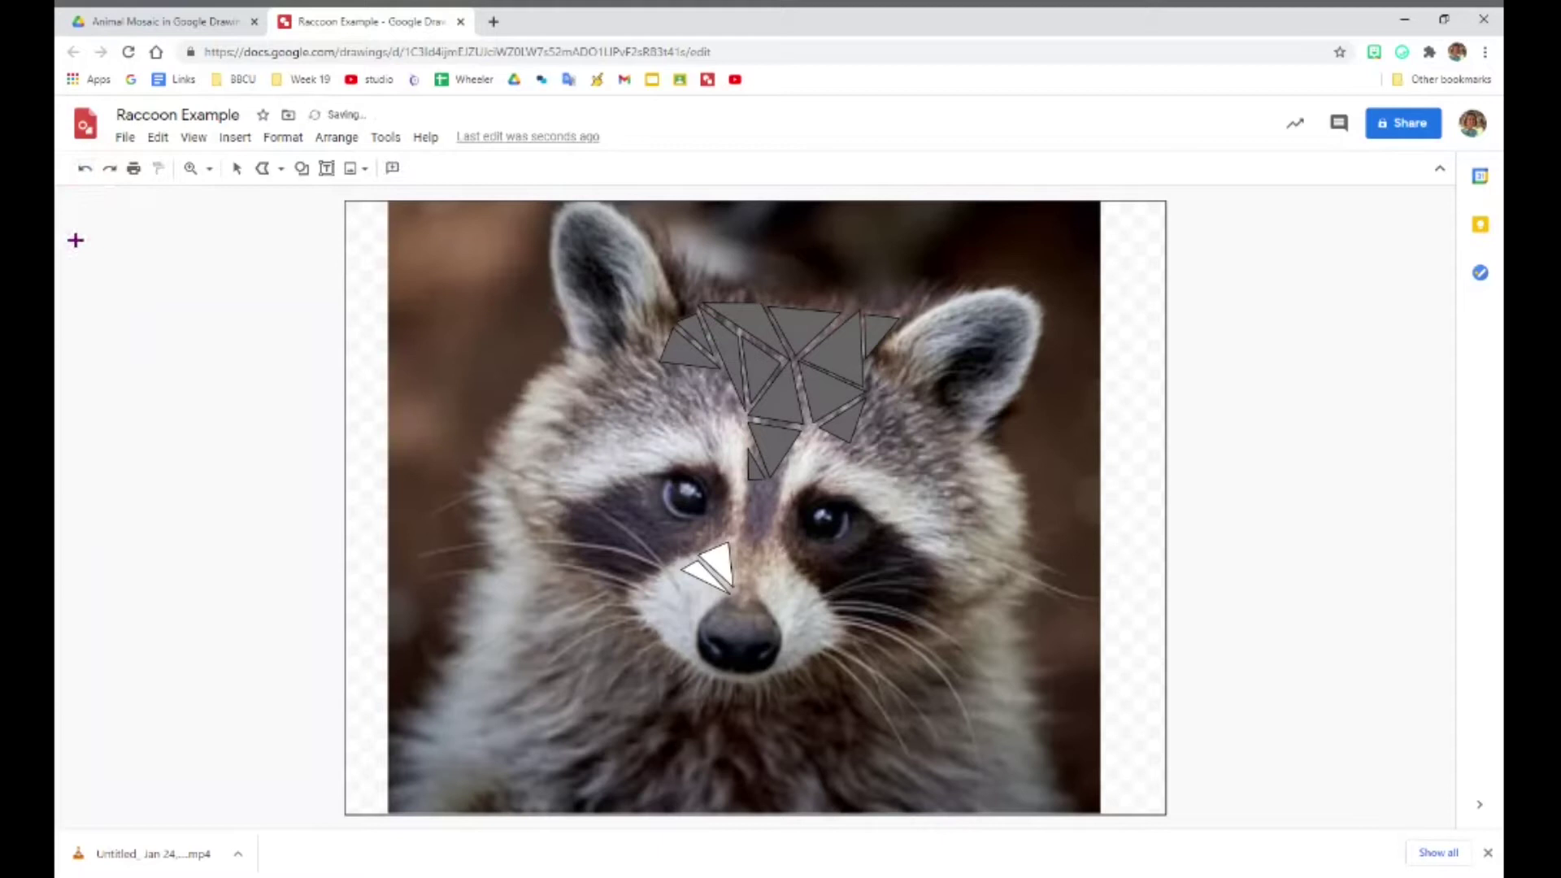
Draw a triangle on the raccoon's forehead with Polyline and fill it dark grey.
click(279, 172)
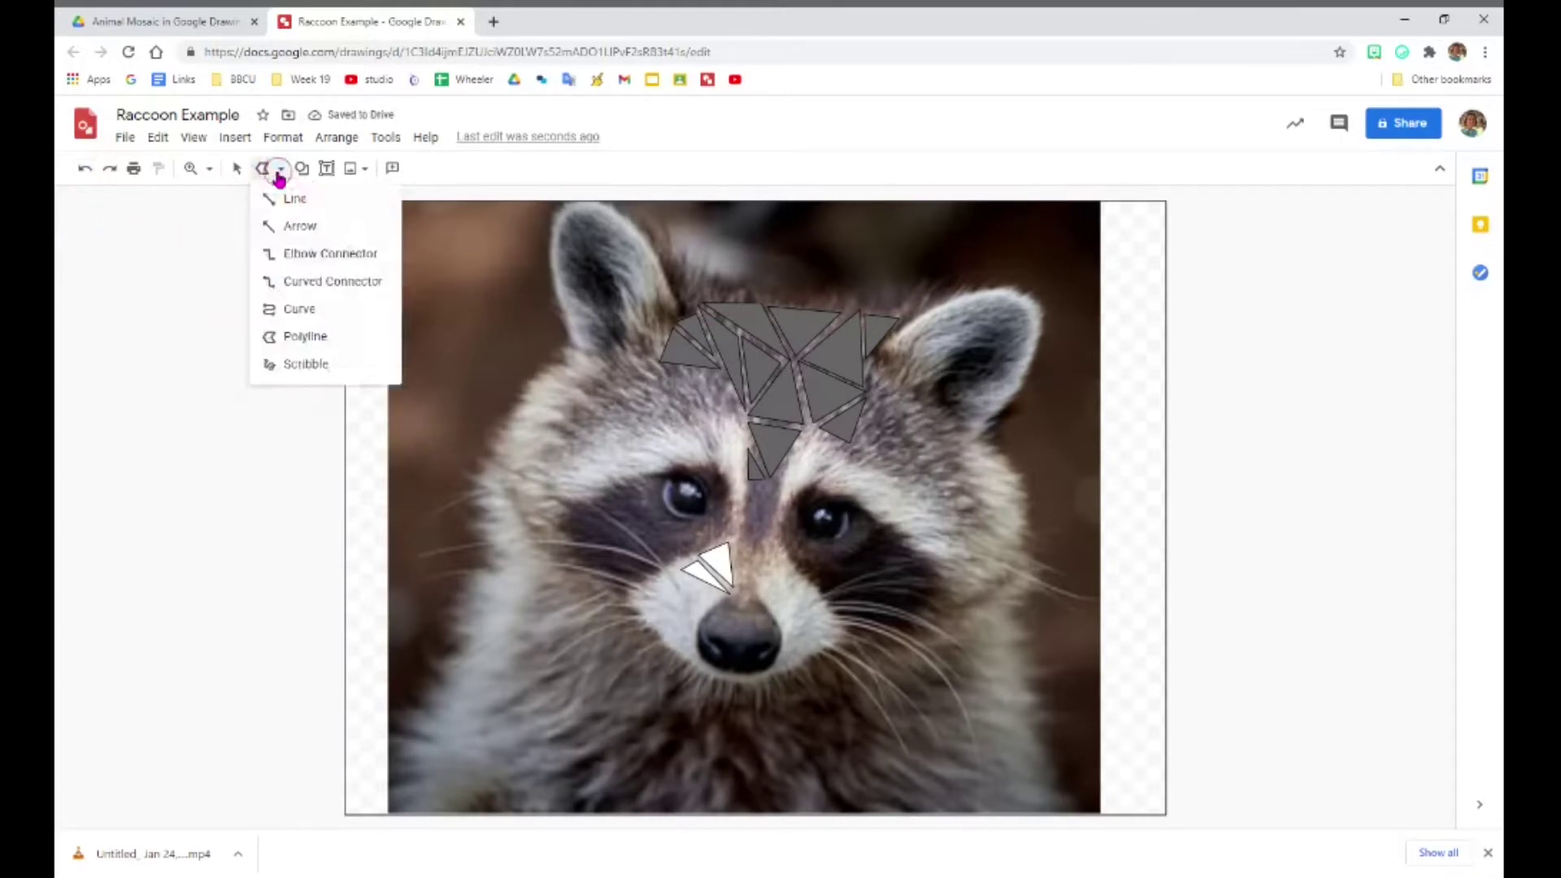
click(329, 340)
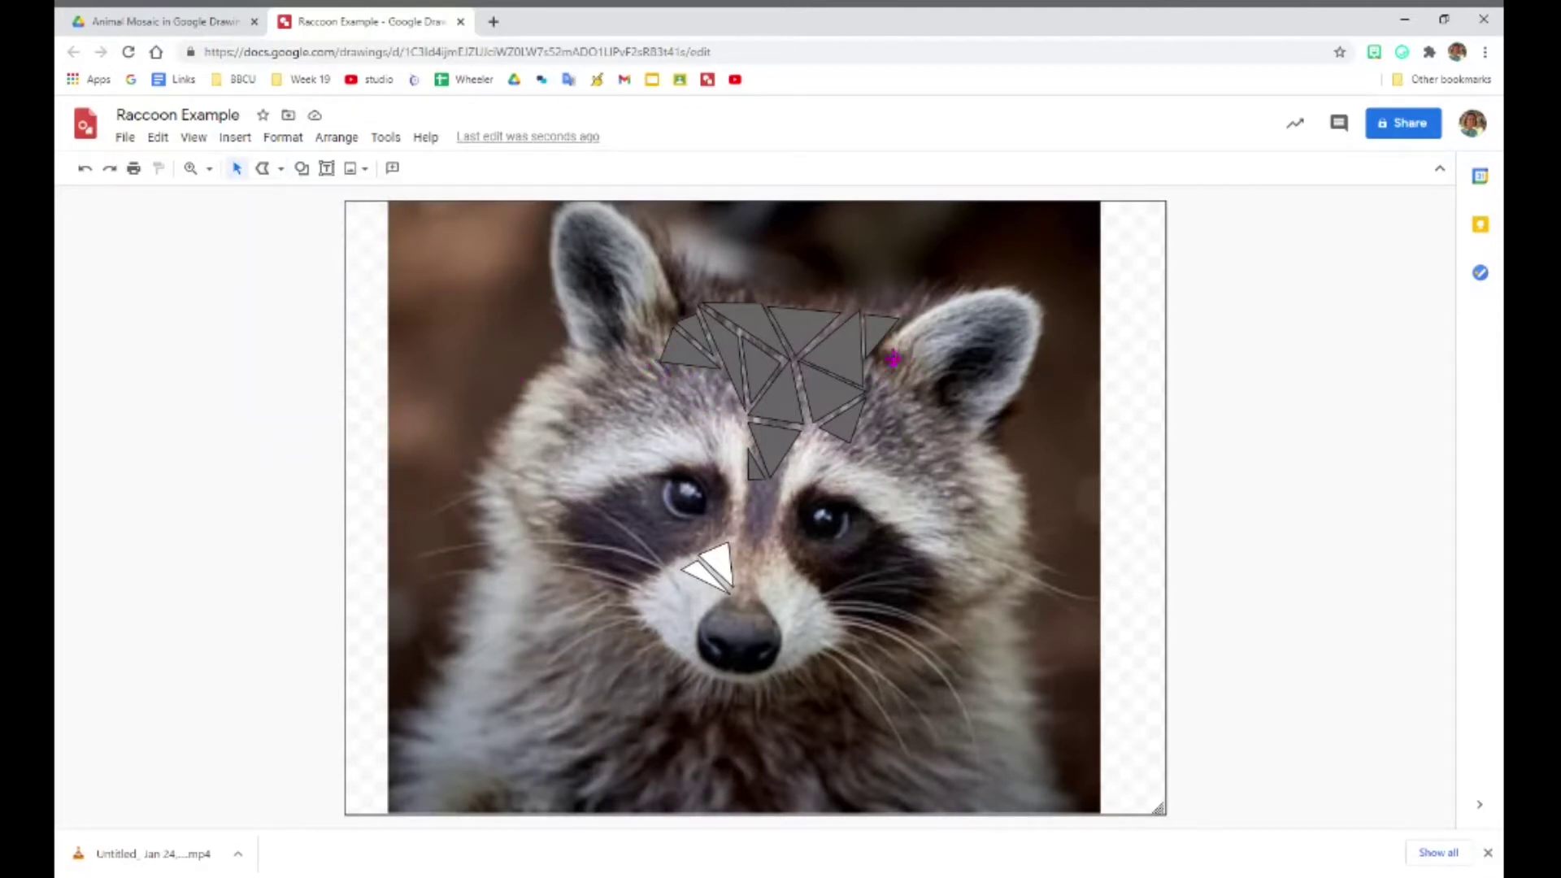
click(672, 370)
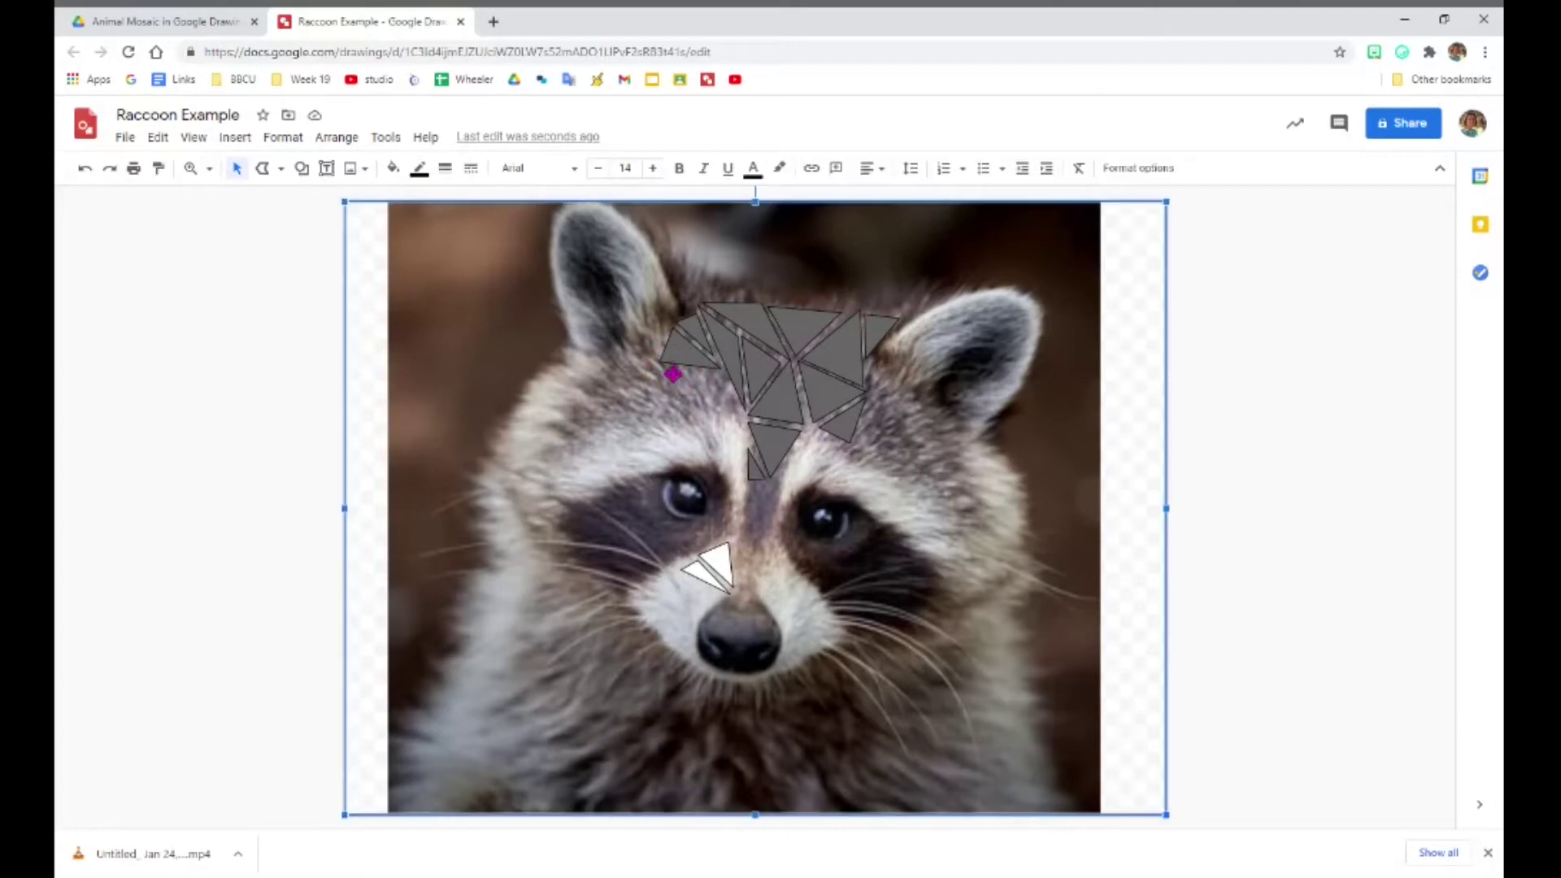
click(281, 168)
click(326, 336)
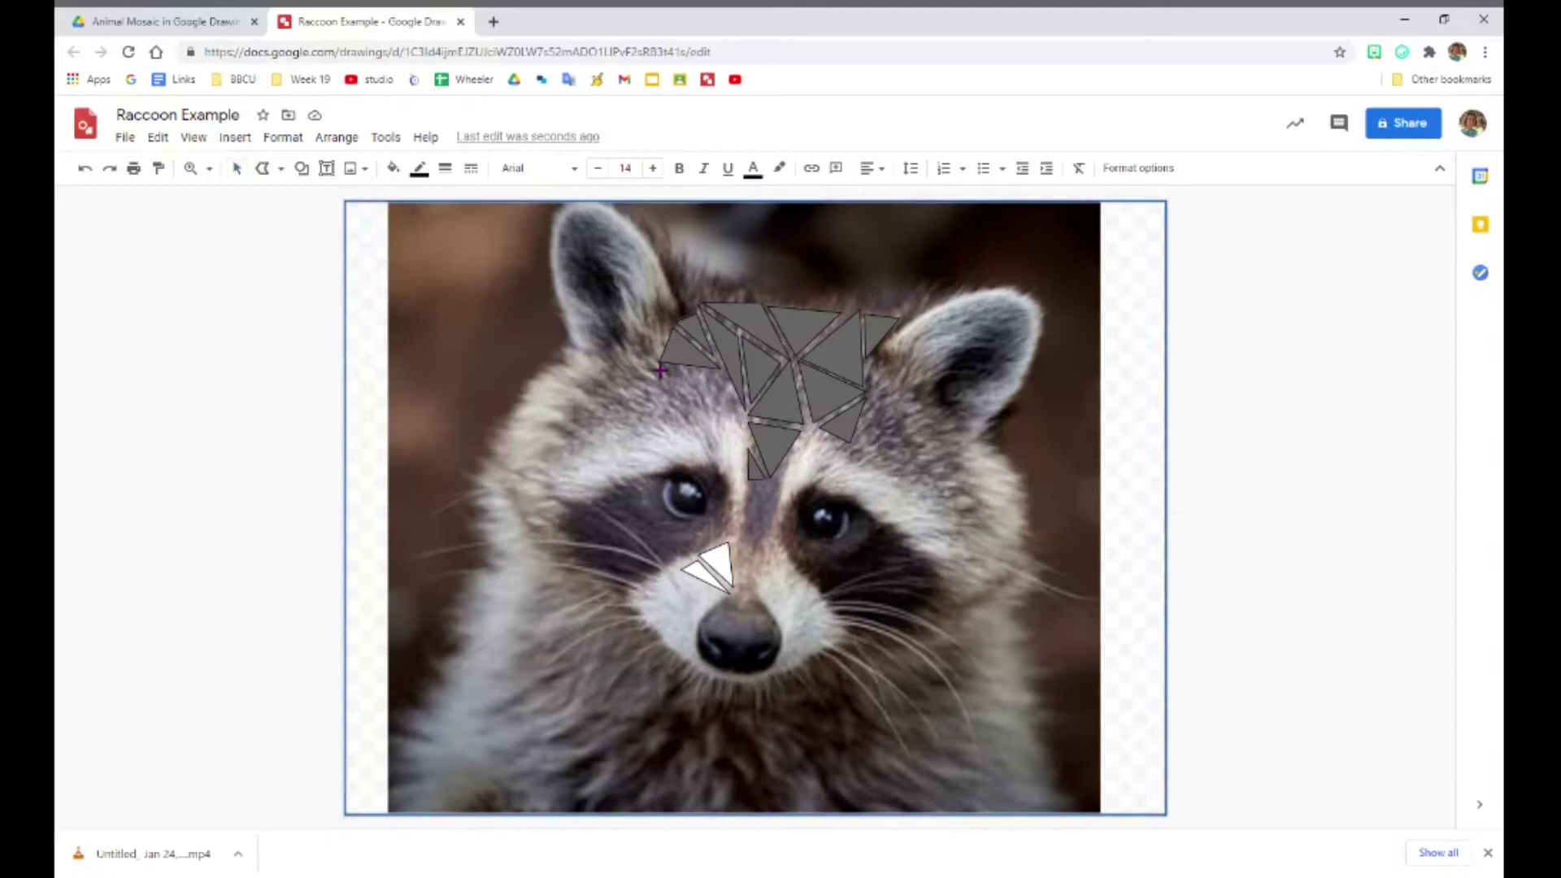
click(724, 376)
click(737, 417)
click(663, 376)
click(662, 376)
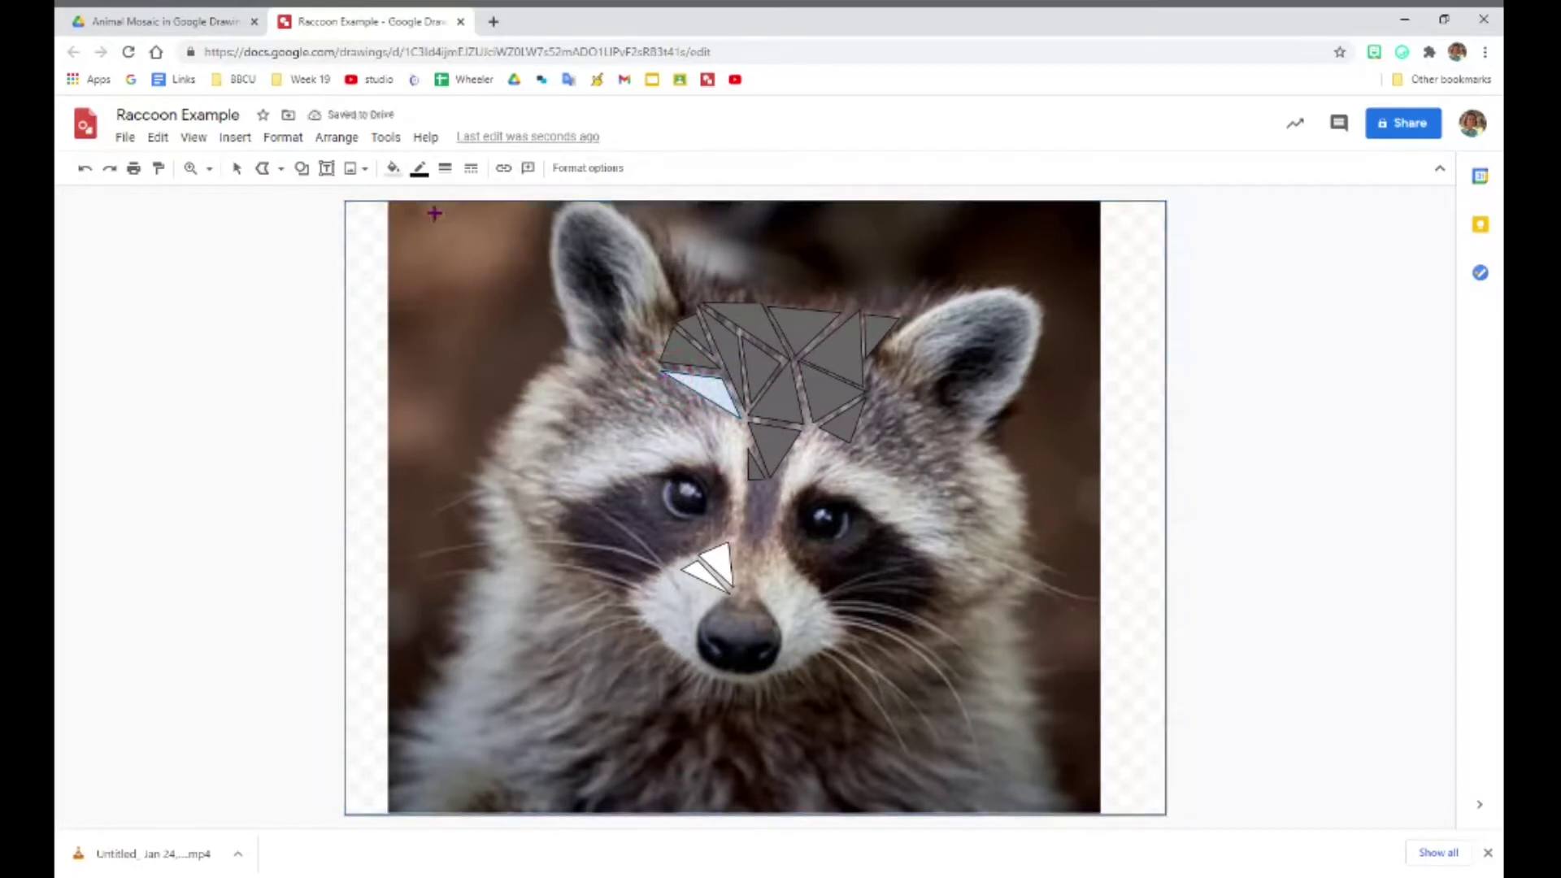
click(393, 169)
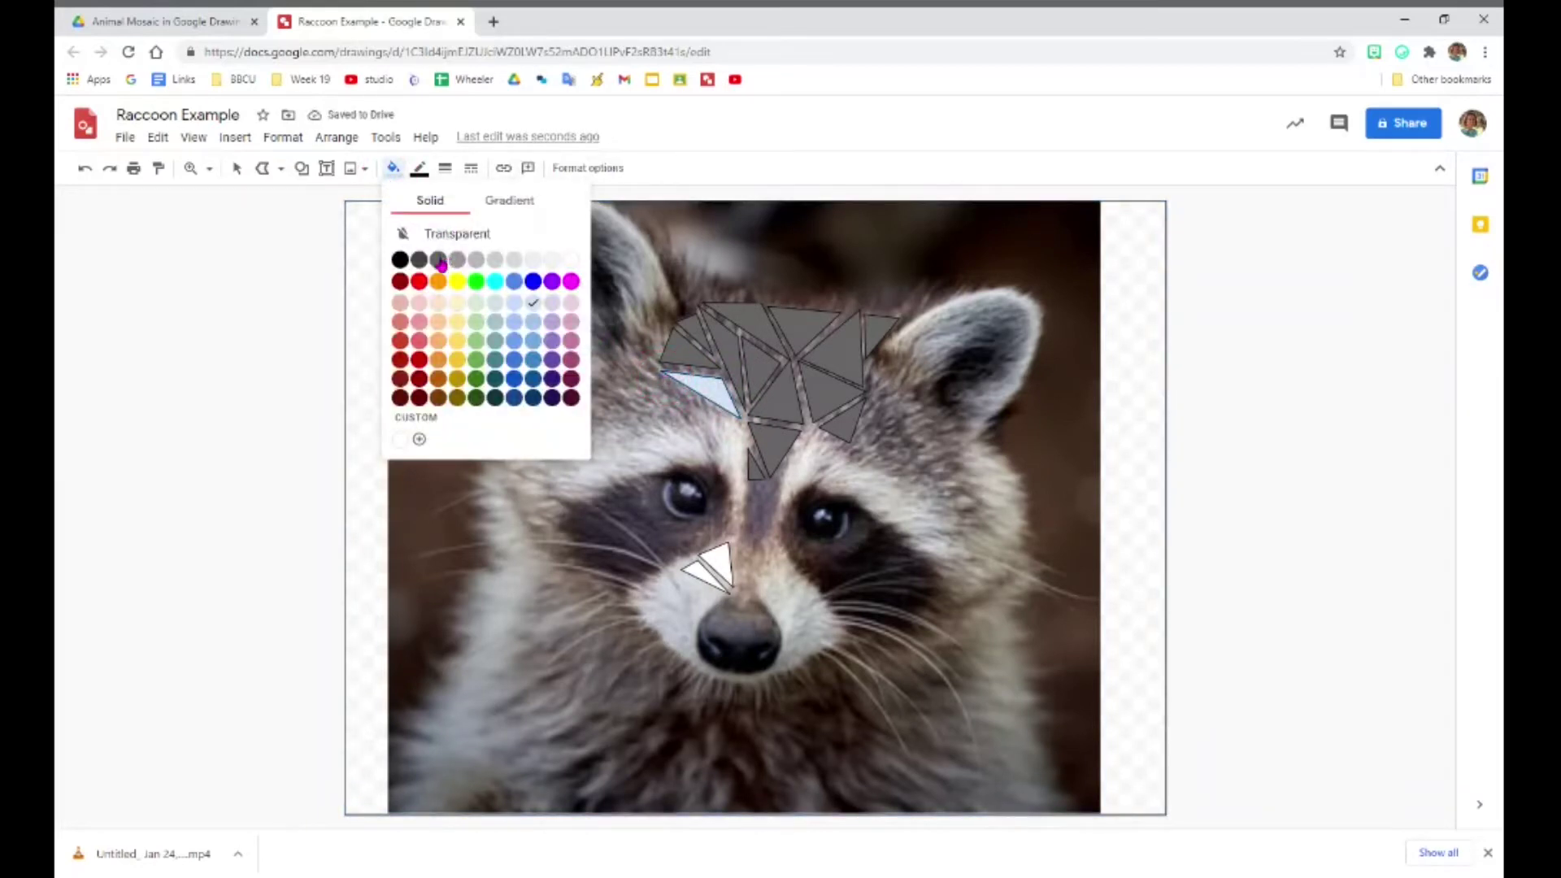
click(457, 259)
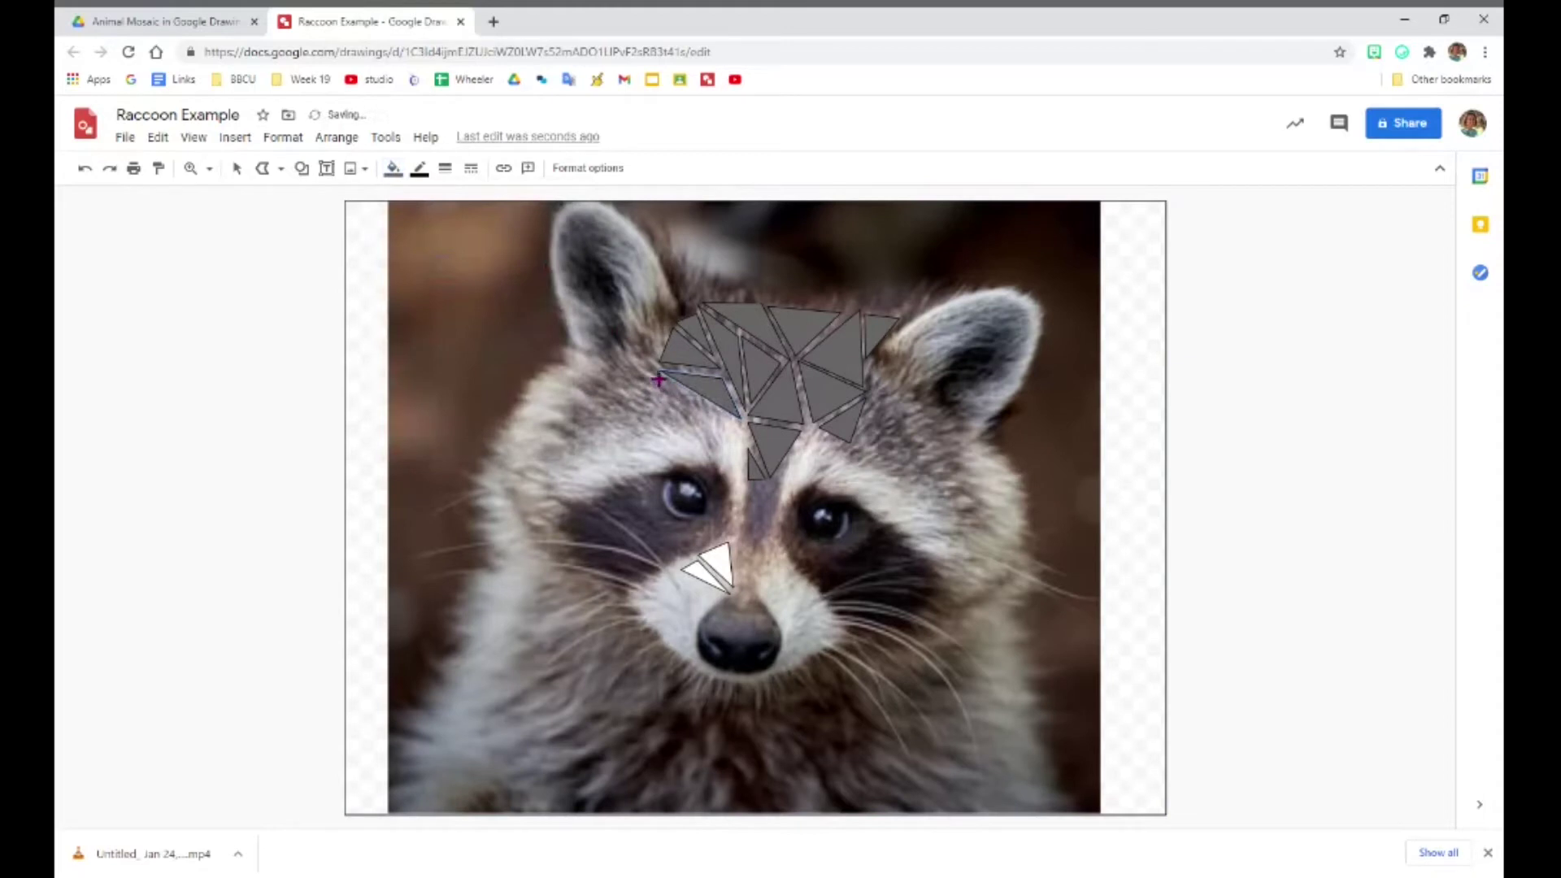
Draw a large triangle into the upper-left fur, then undo it as oversized.
mouse_move(659, 379)
mouse_down()
mouse_move(718, 416)
mouse_move(667, 427)
mouse_move(661, 390)
mouse_move(687, 398)
mouse_move(630, 373)
mouse_move(627, 397)
mouse_move(555, 286)
mouse_move(395, 250)
mouse_move(260, 260)
mouse_up()
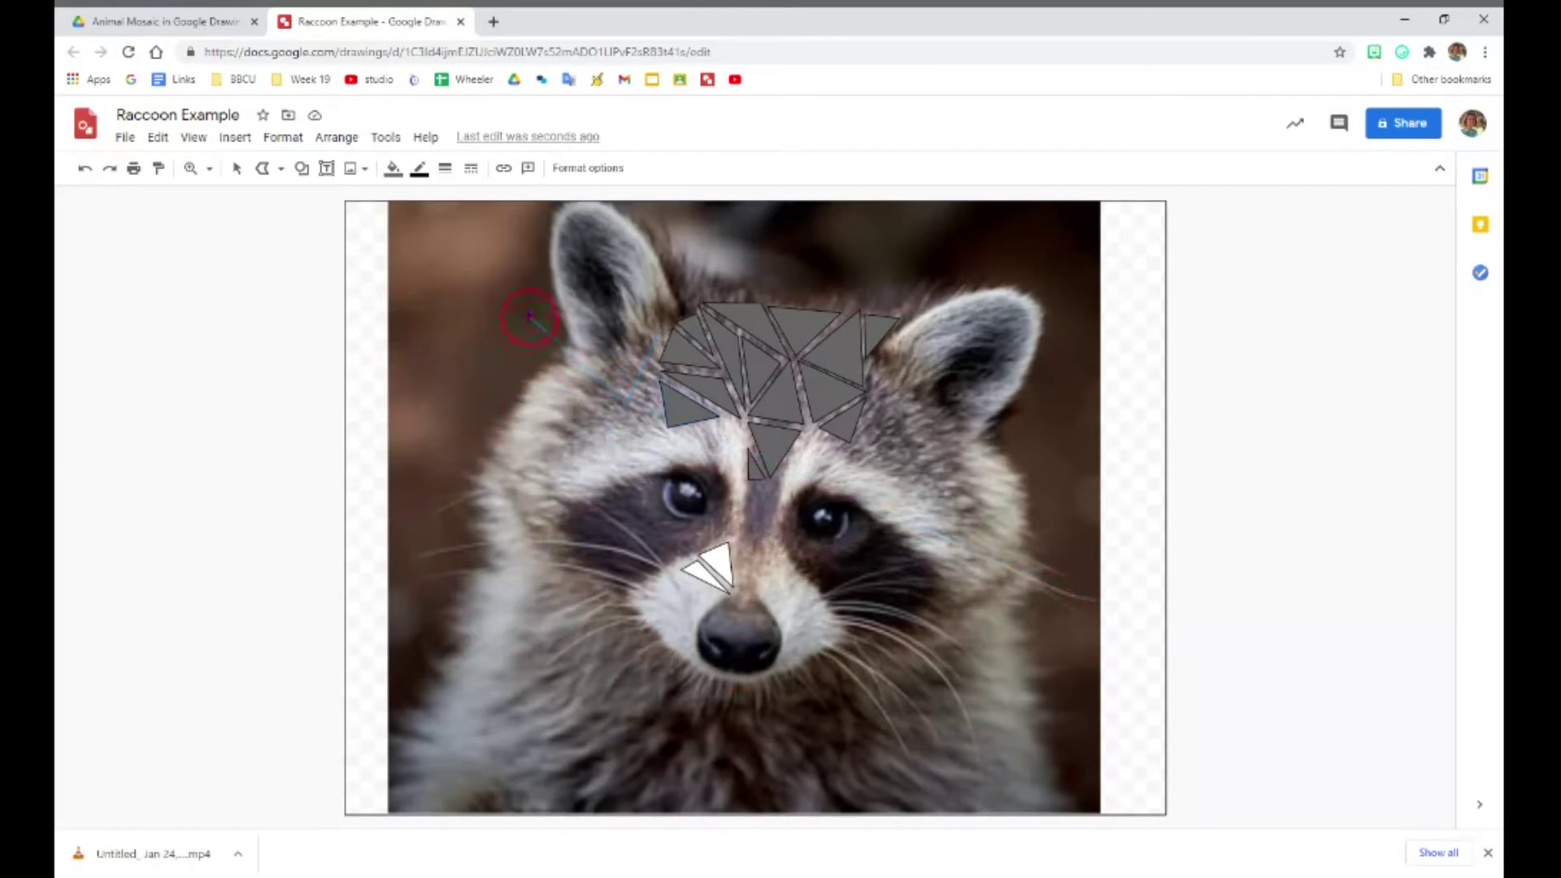
click(506, 270)
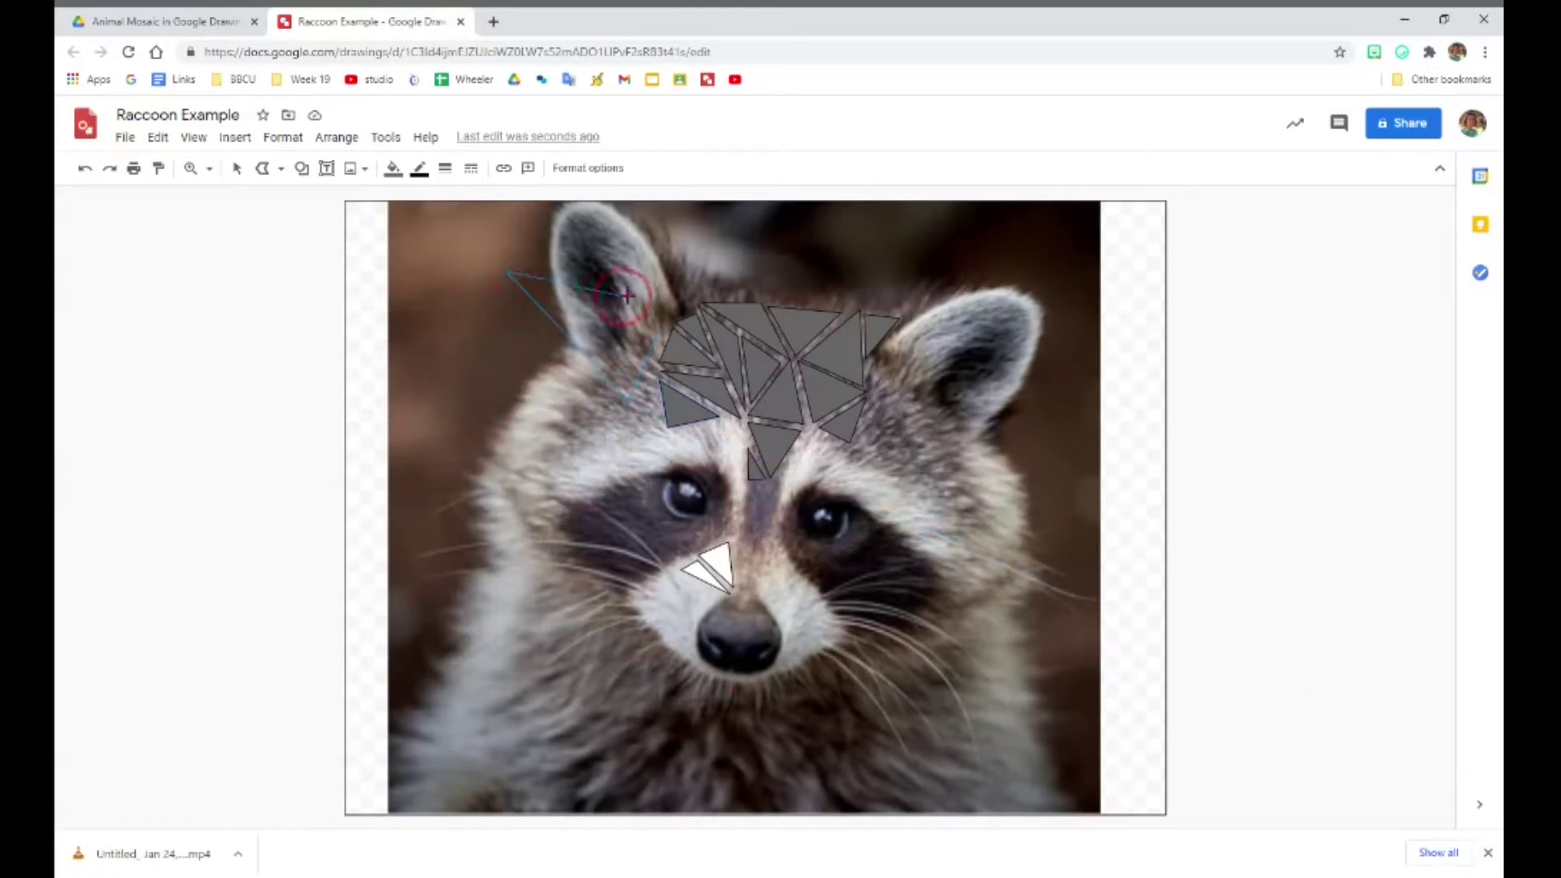
click(671, 329)
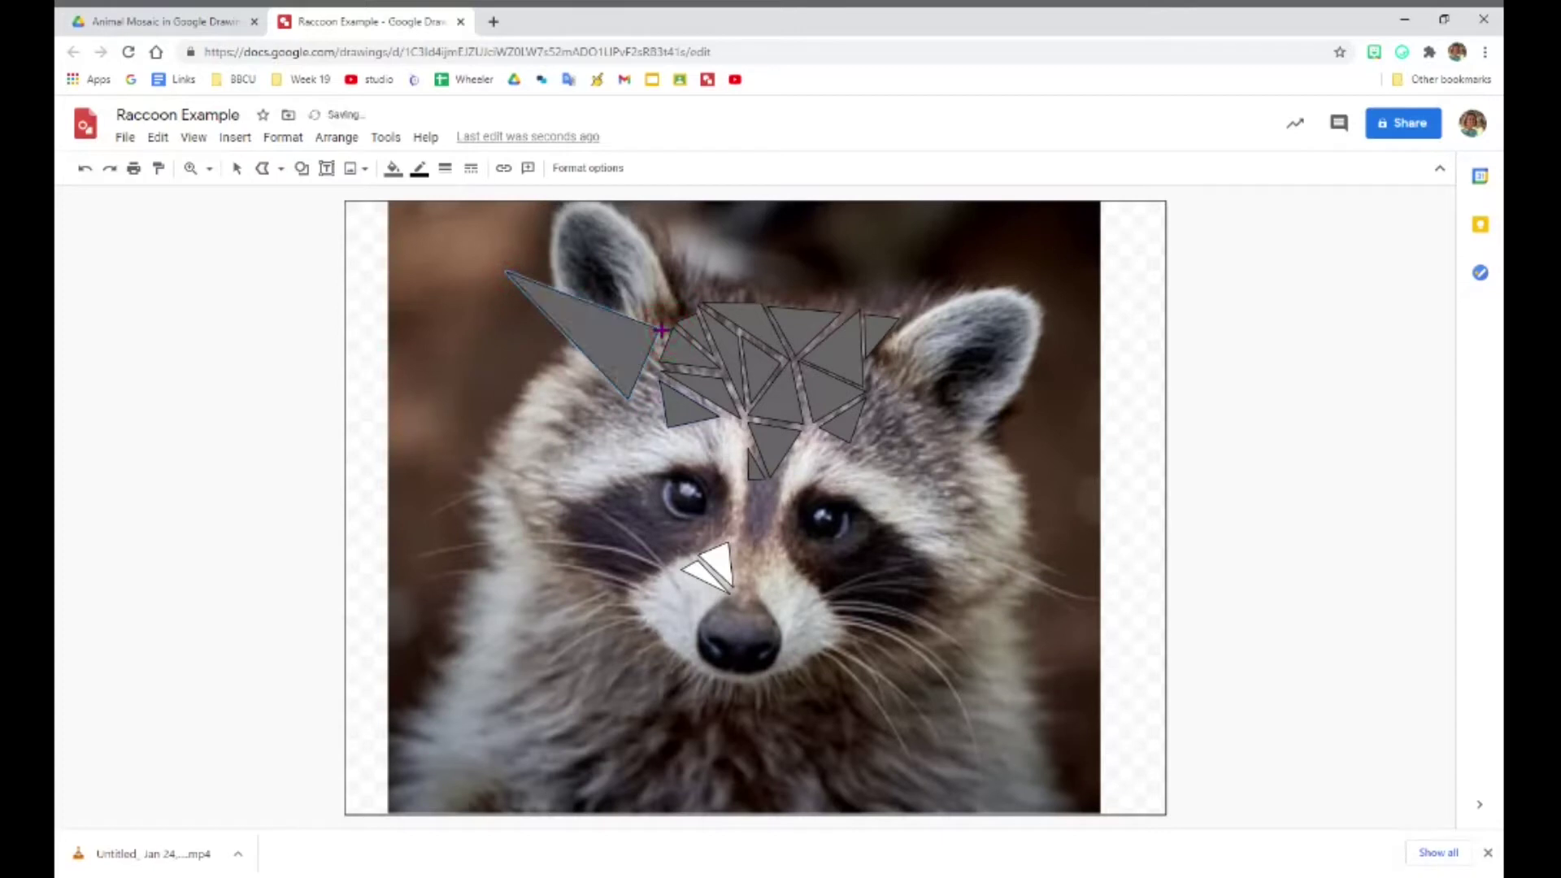
click(85, 169)
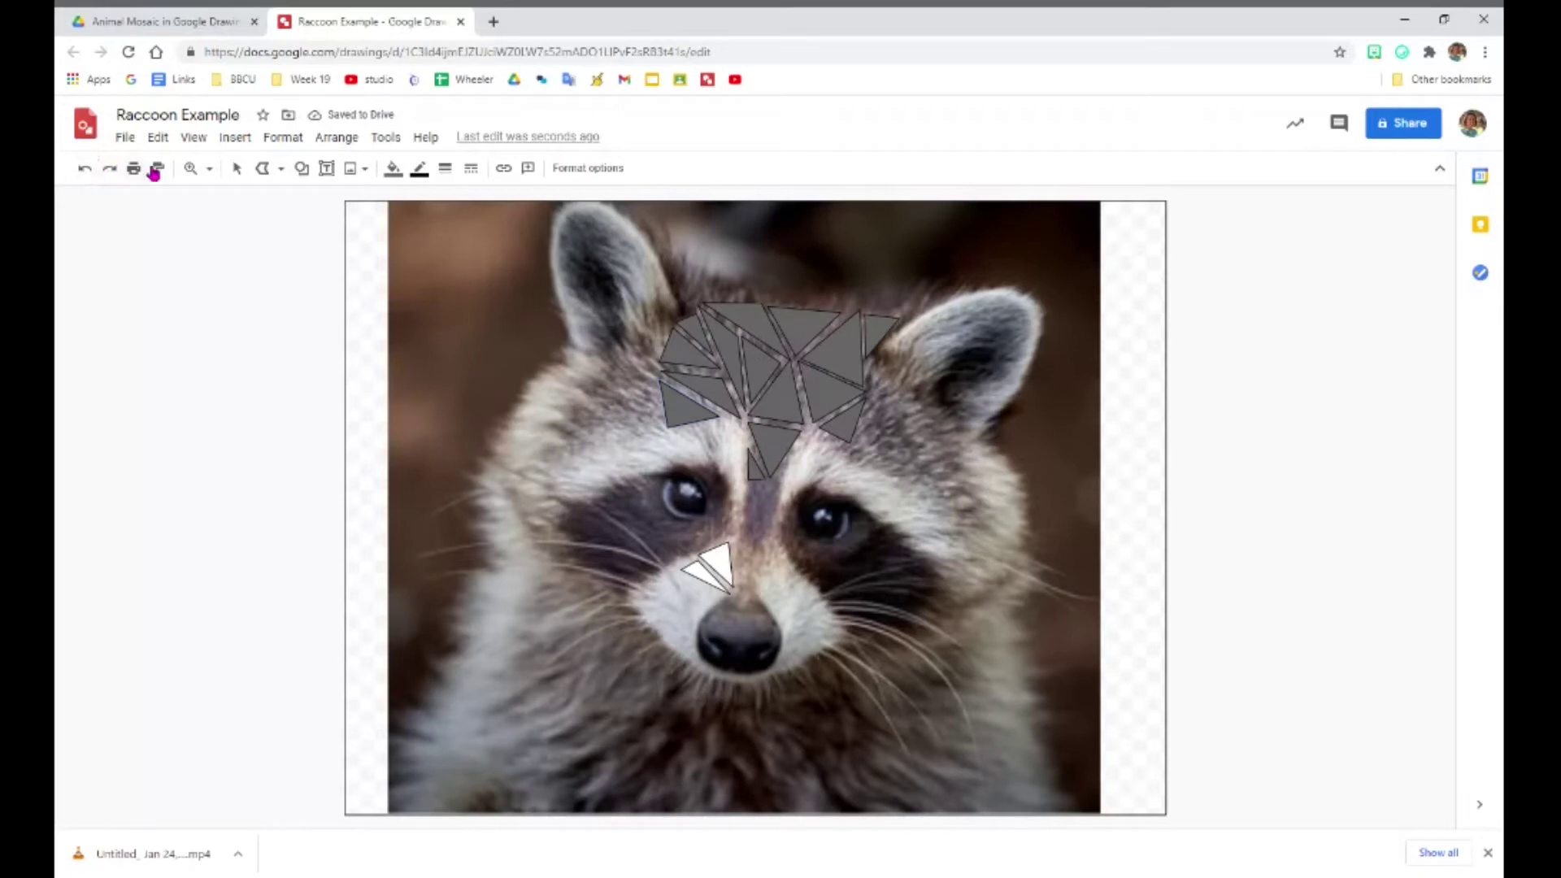
Add two small polyline triangles at the forehead cluster's left edge.
click(262, 168)
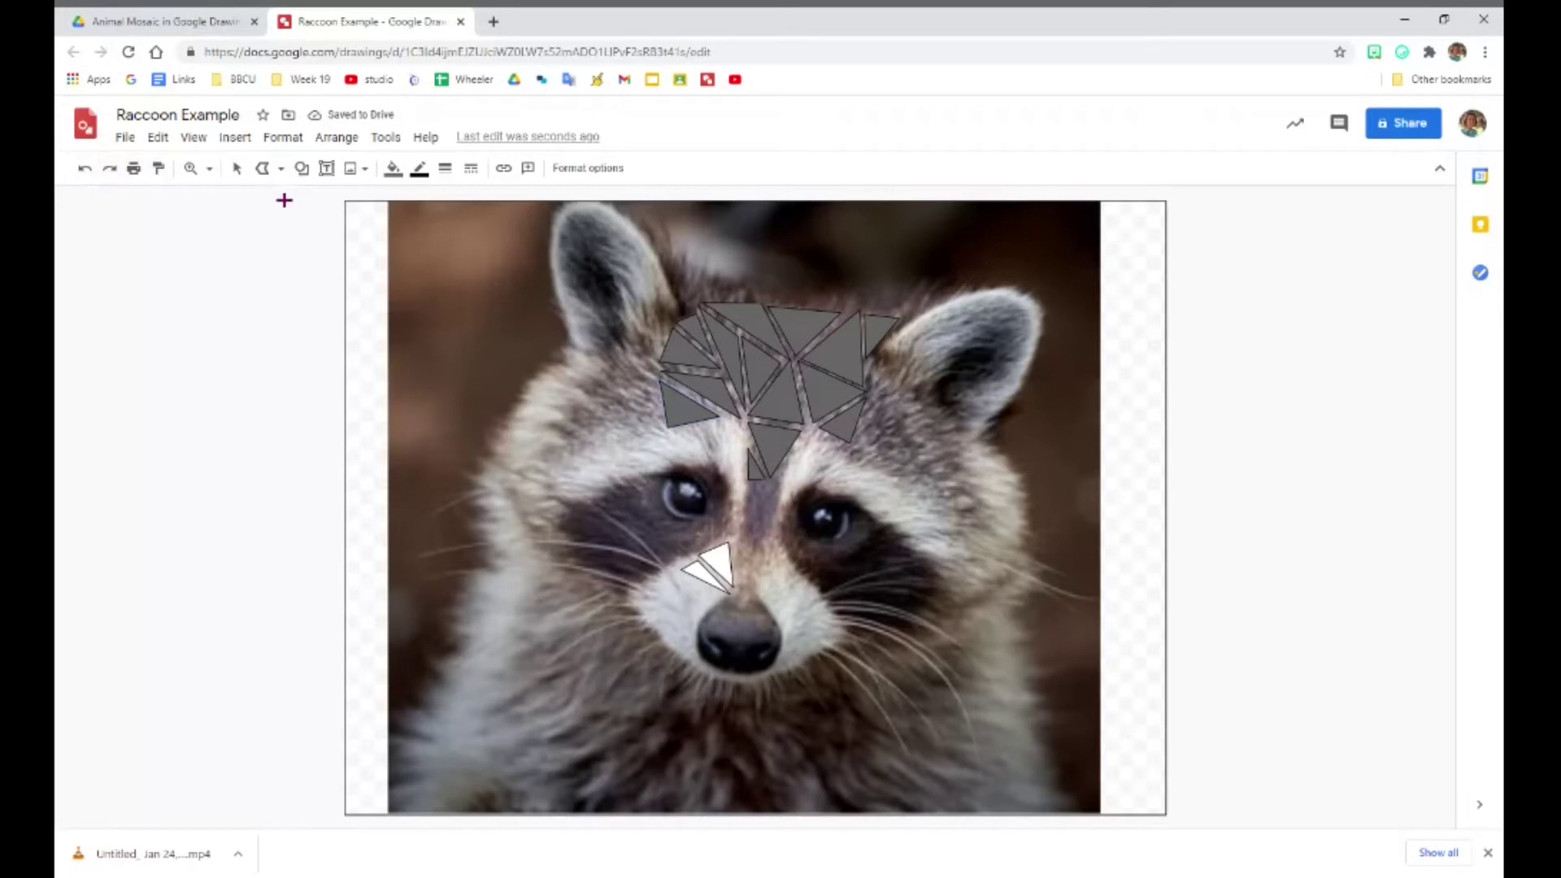
click(652, 380)
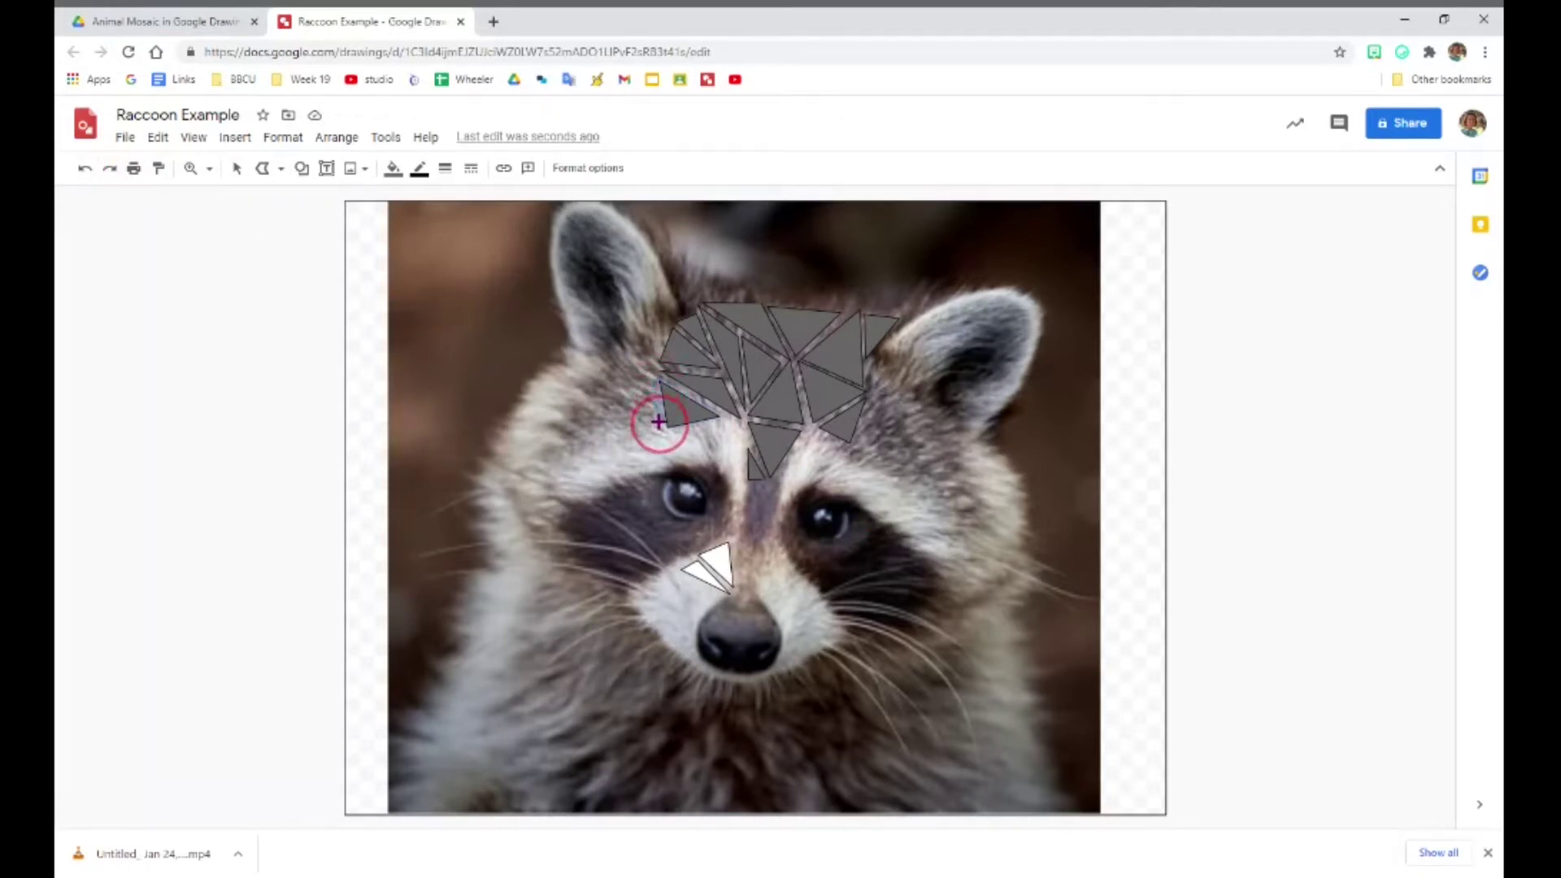
click(653, 430)
click(623, 432)
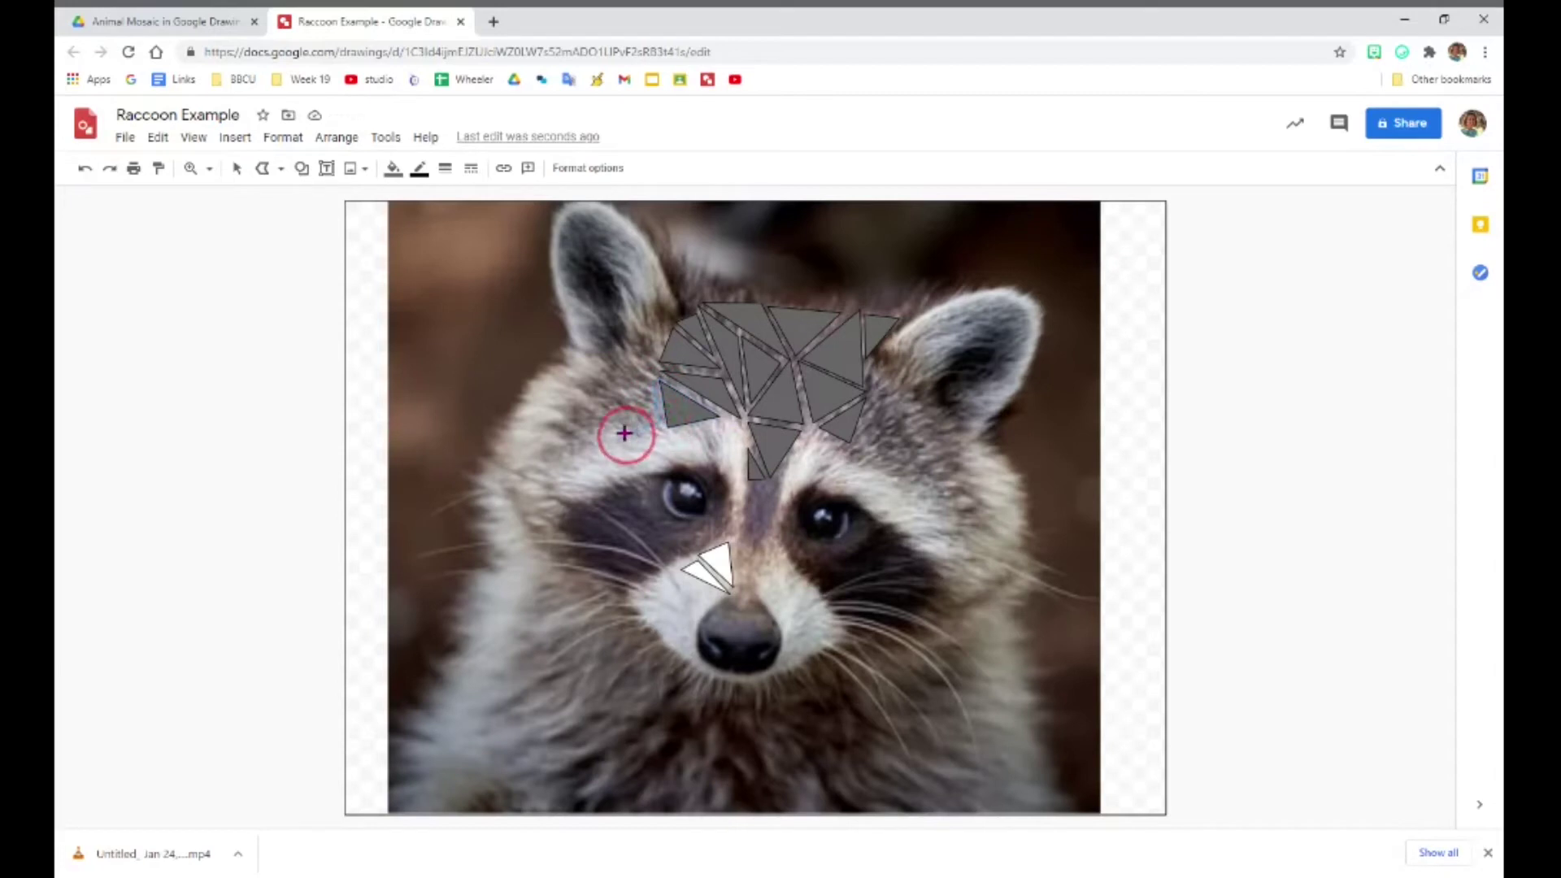
click(634, 413)
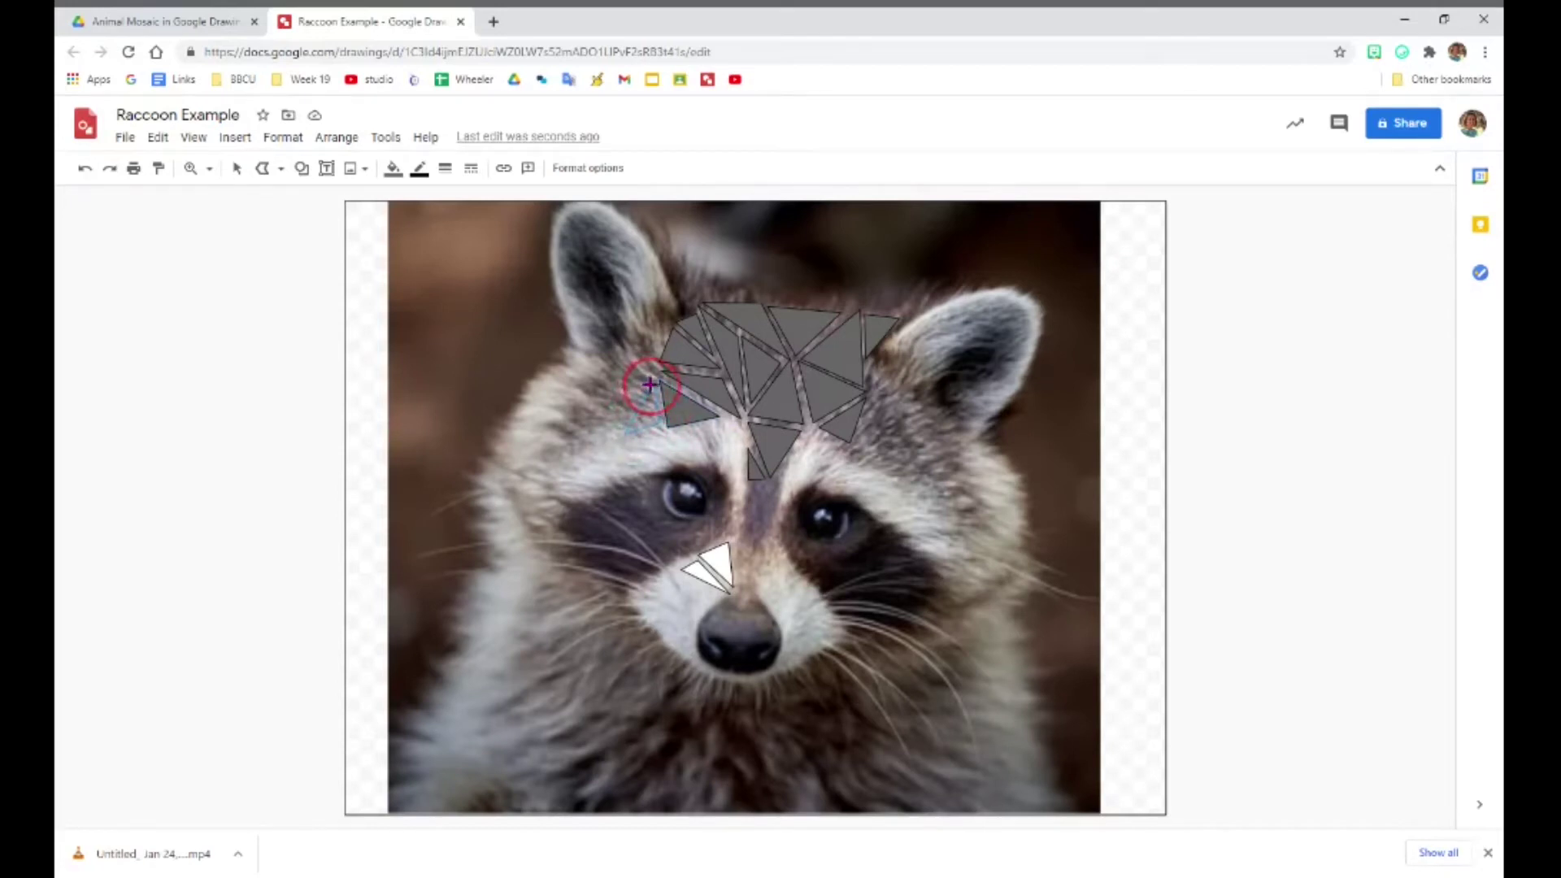
click(653, 381)
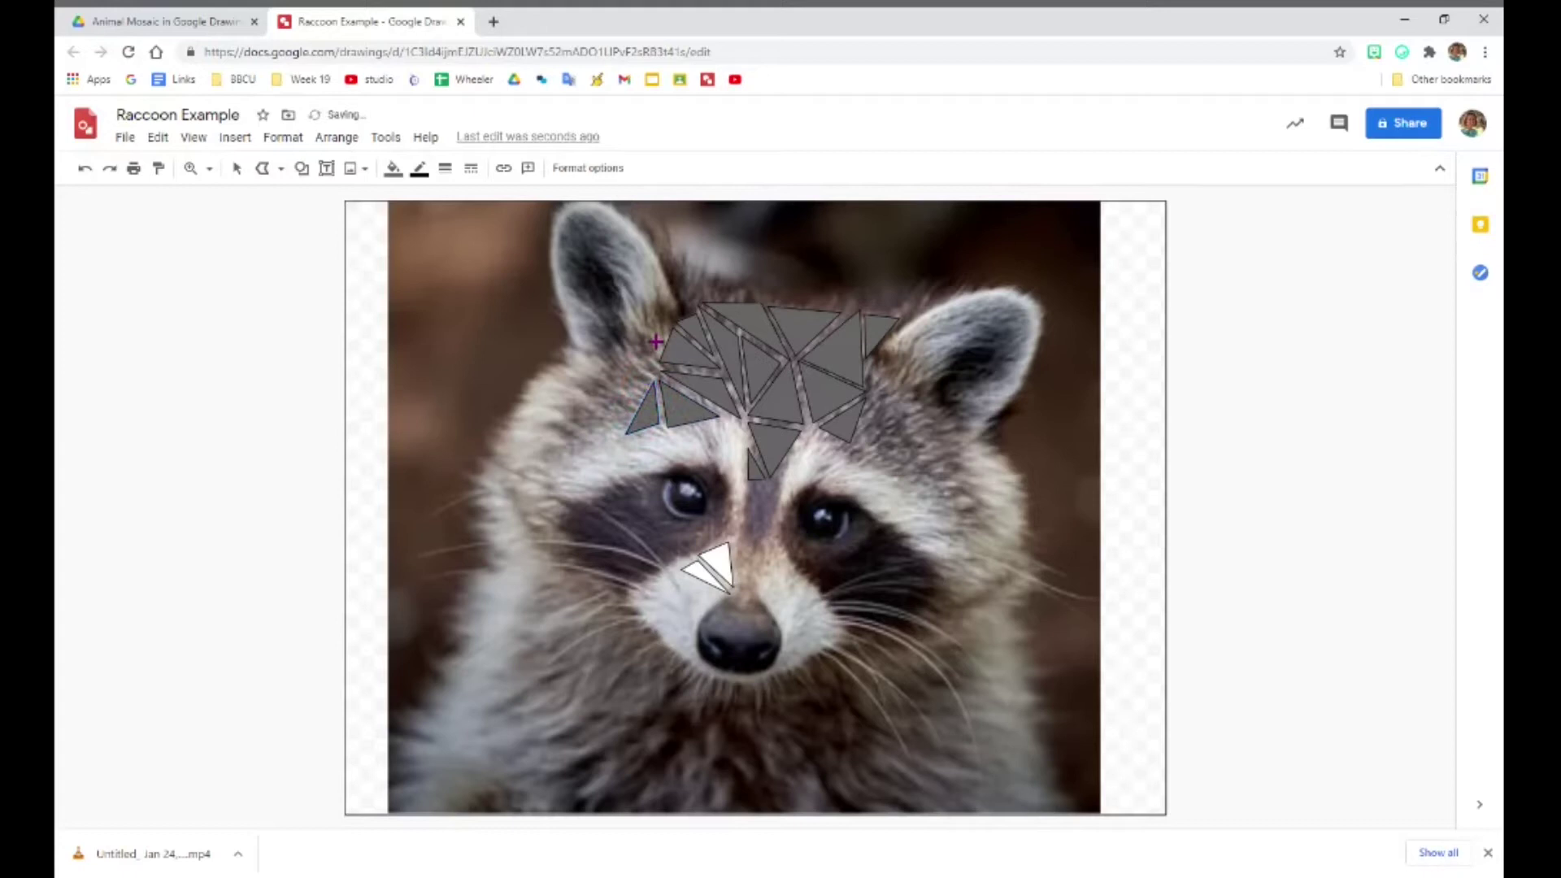
click(646, 375)
click(626, 359)
double_click(654, 341)
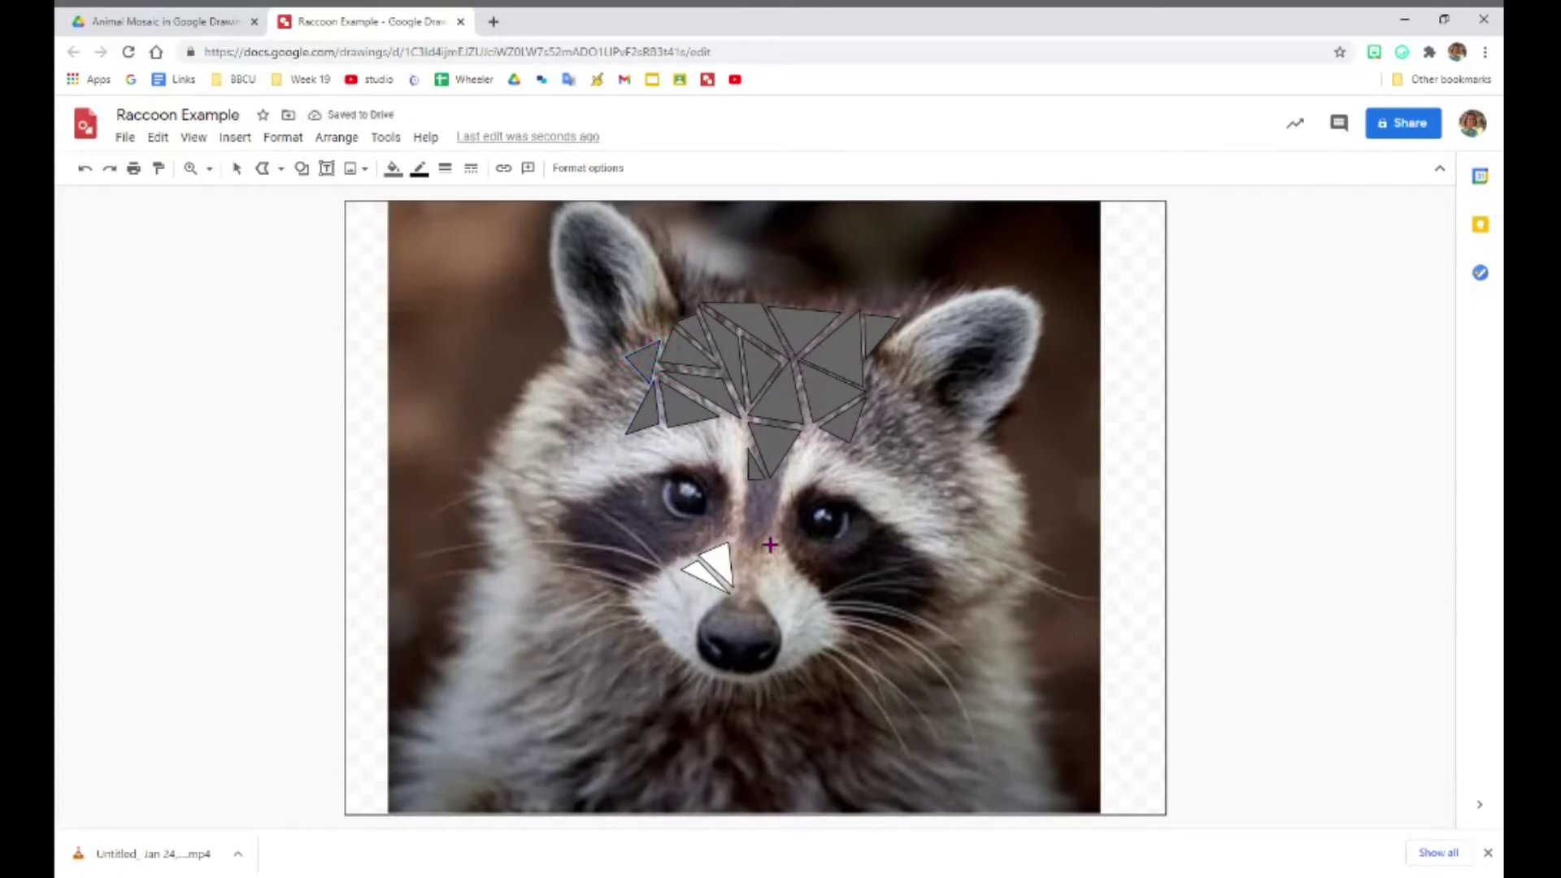
Draw a thin triangle stretching upward beside the nose.
click(758, 592)
drag(757, 592, 778, 553)
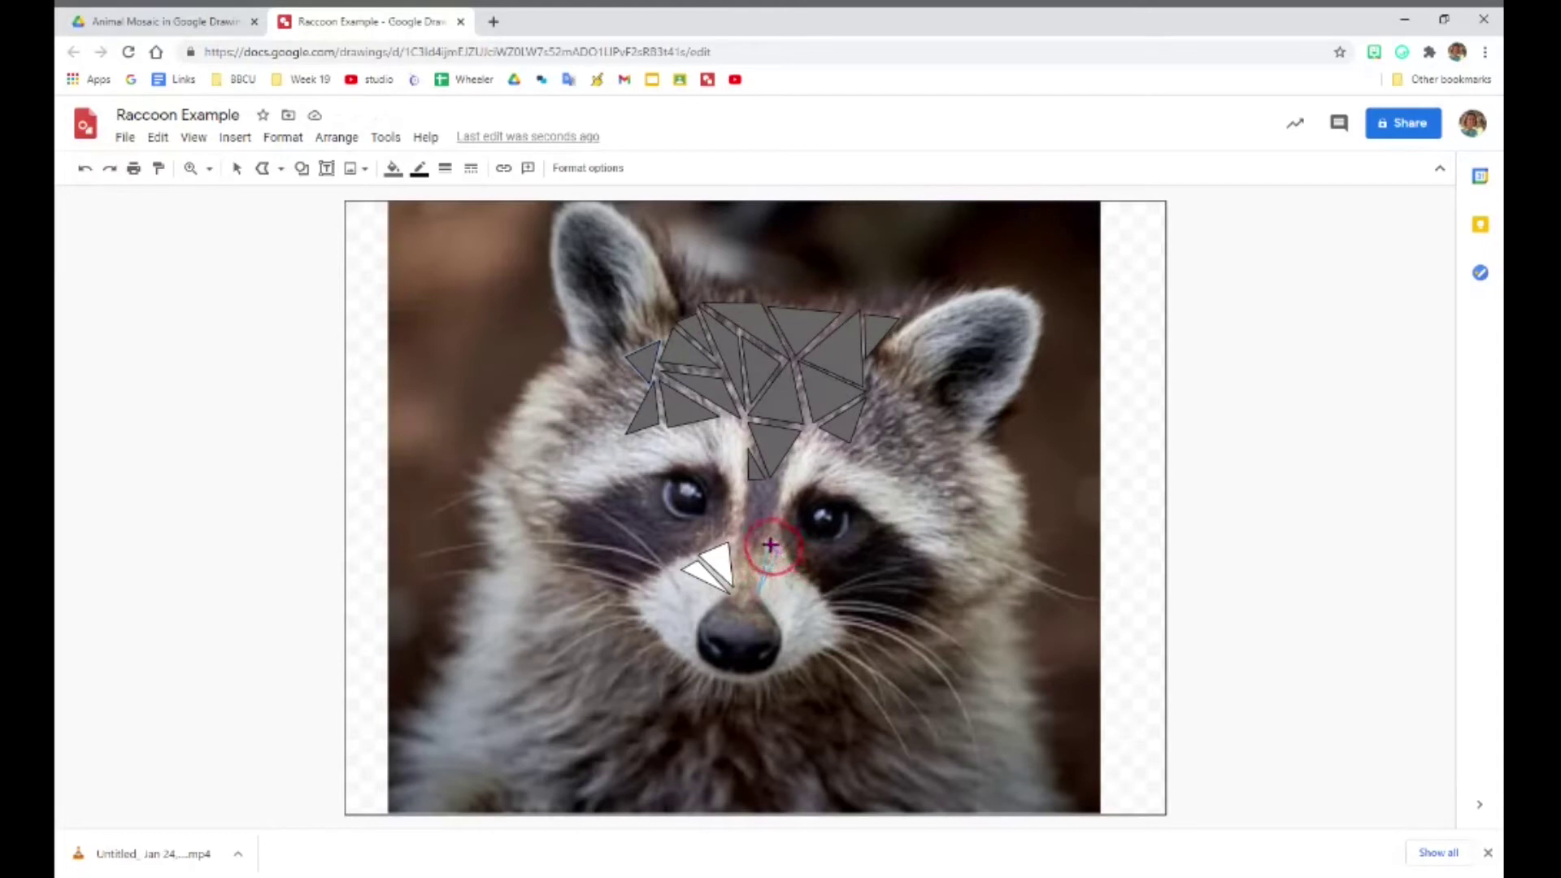
double_click(768, 543)
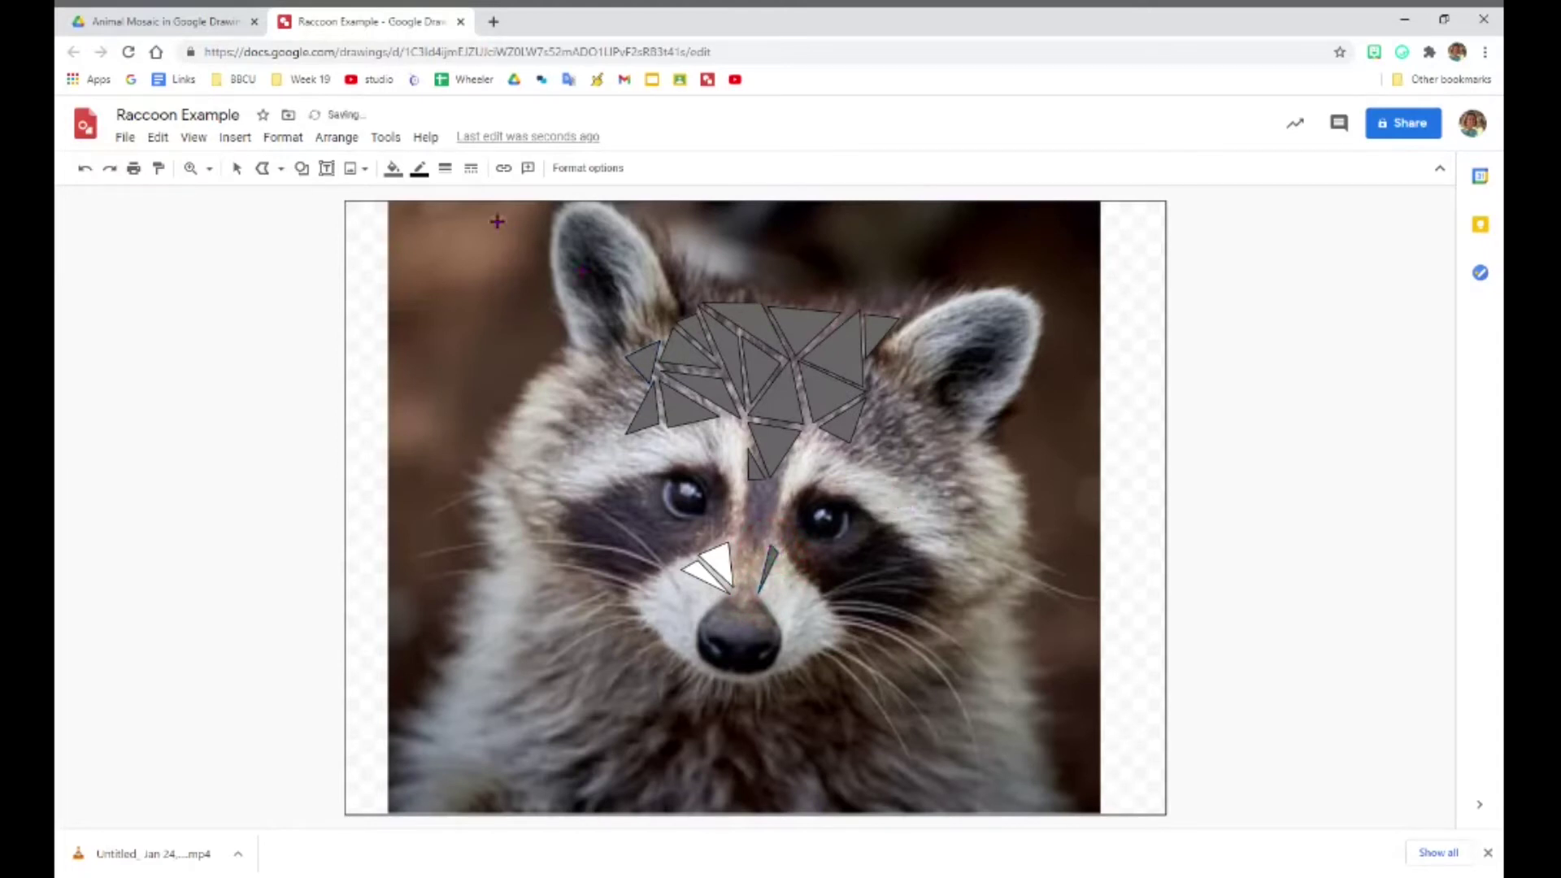
Fill the thin nose triangle white and deselect it.
click(394, 174)
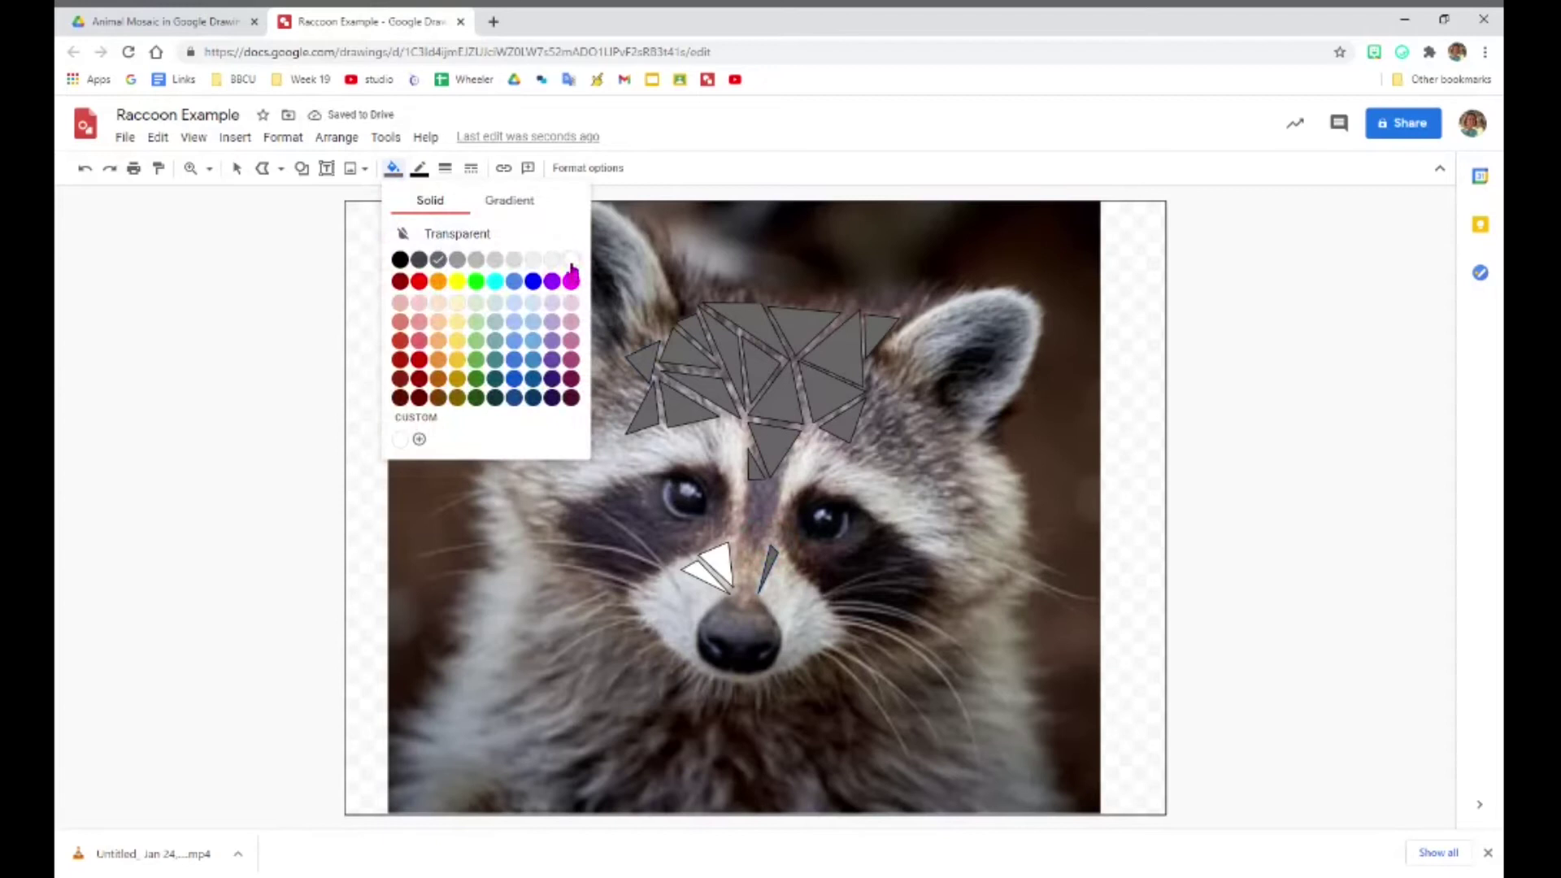
click(572, 262)
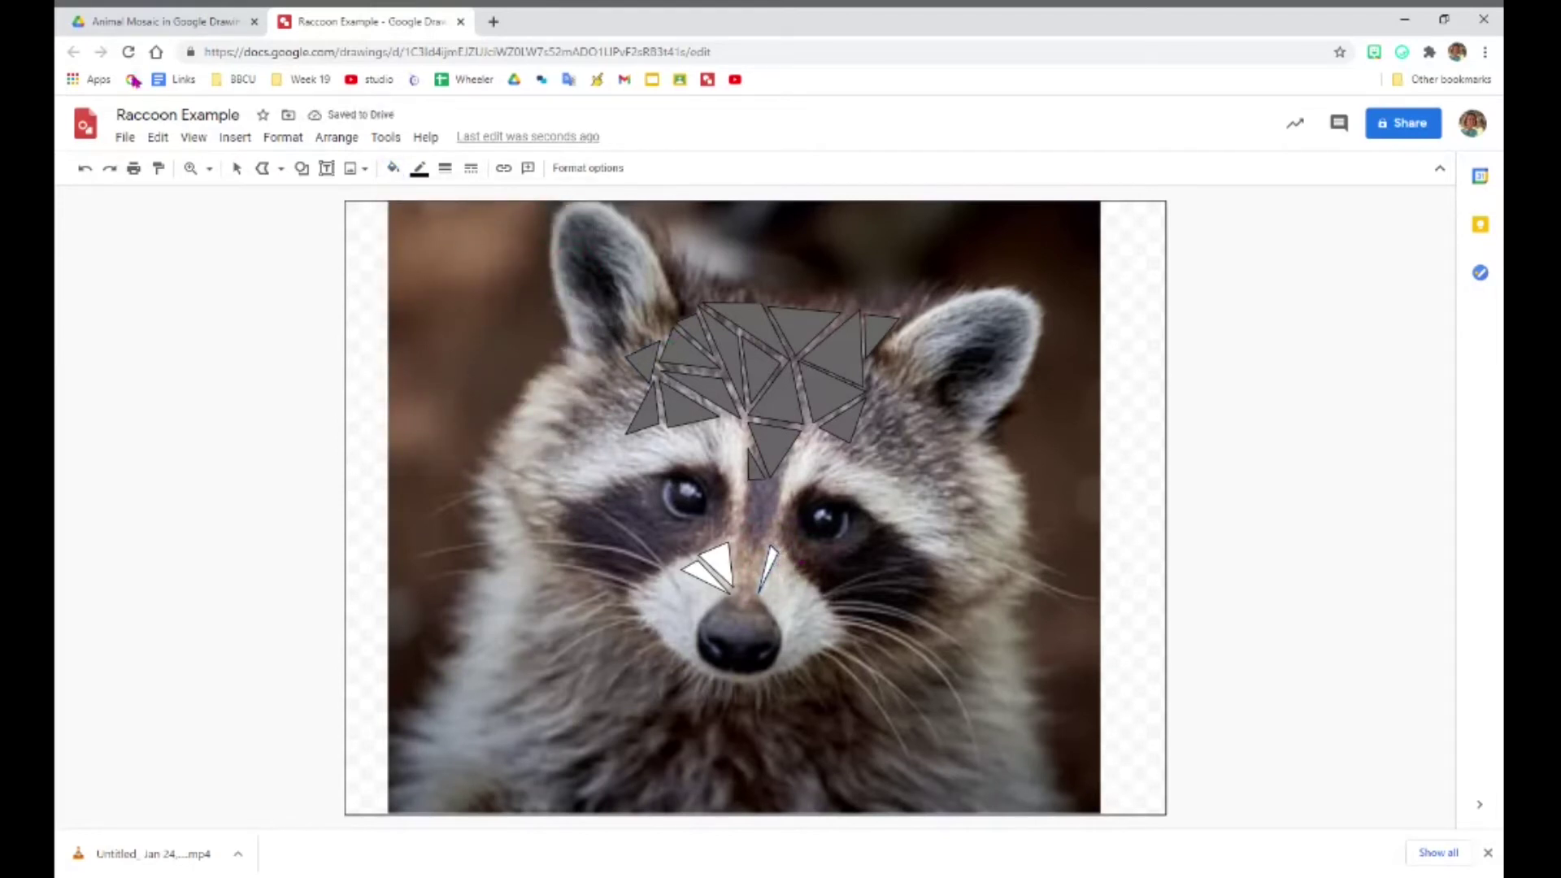
click(281, 171)
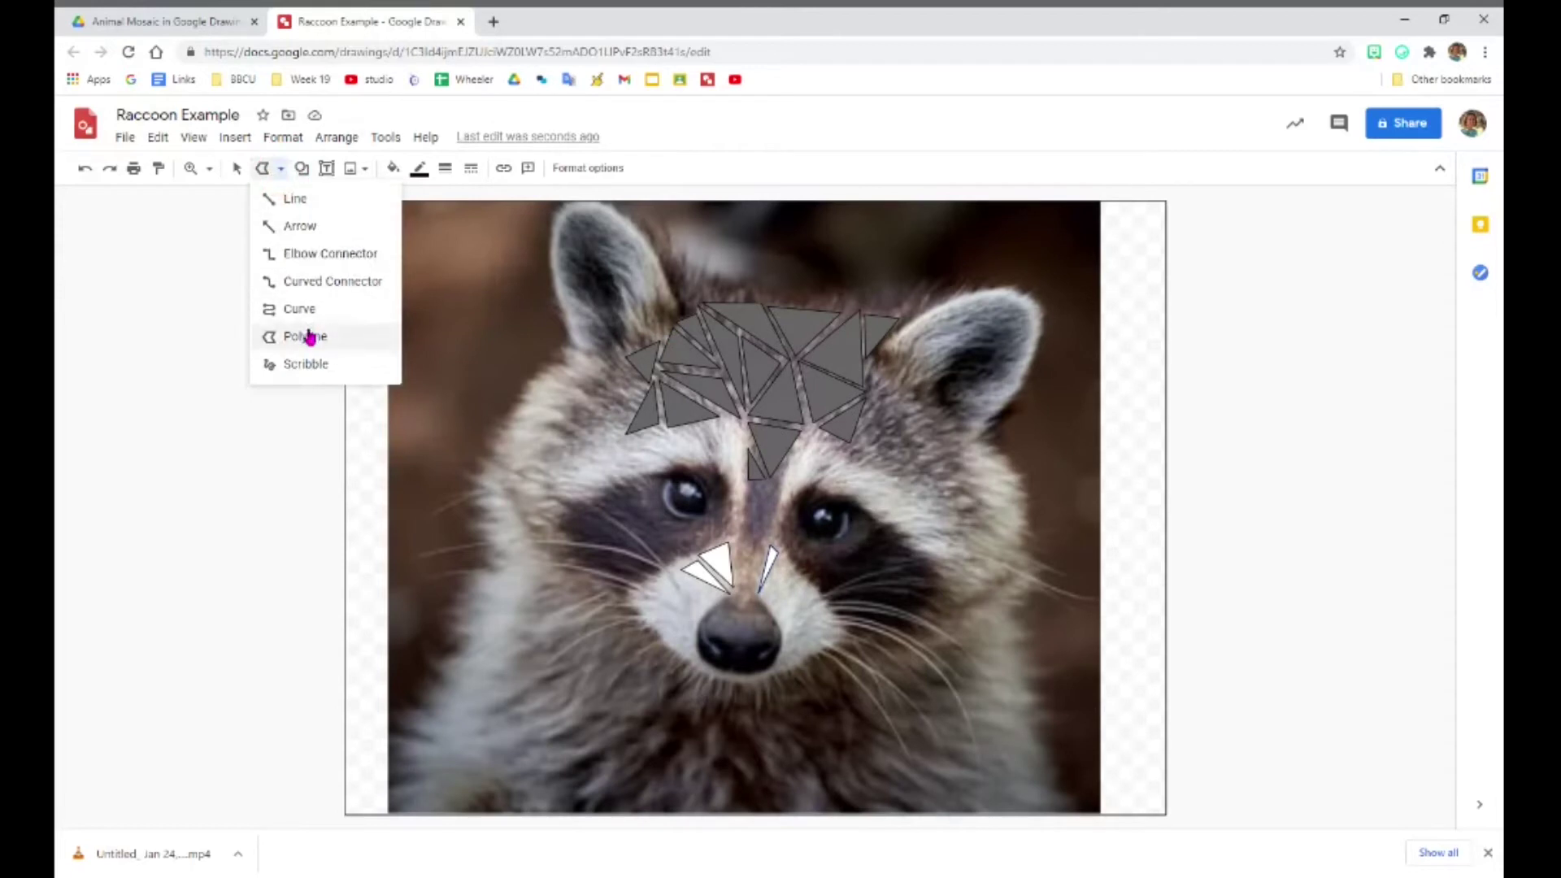
key(Escape)
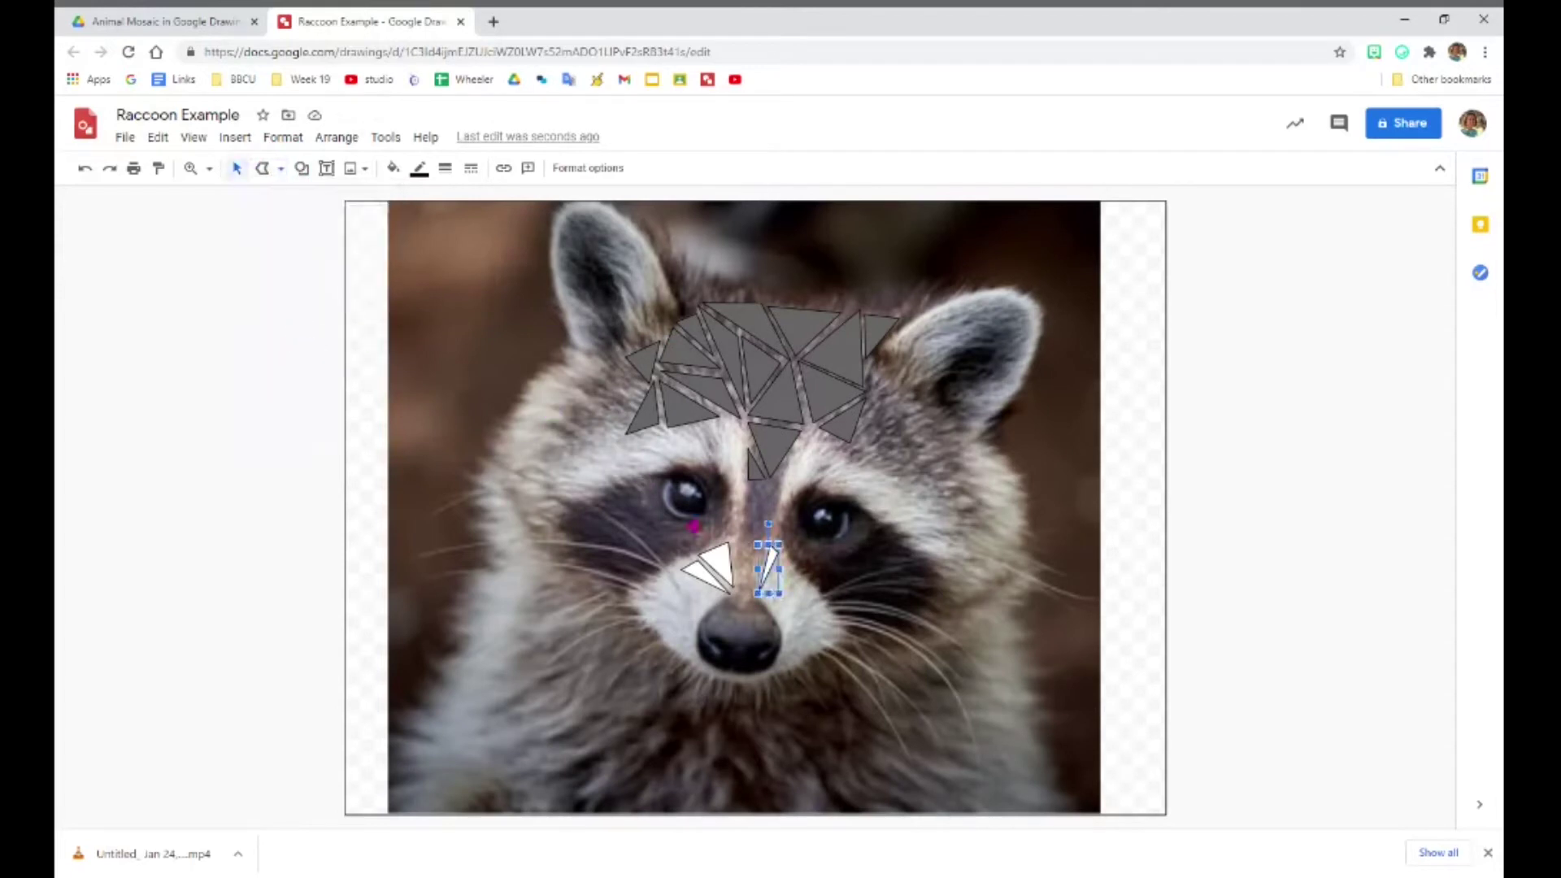
click(787, 561)
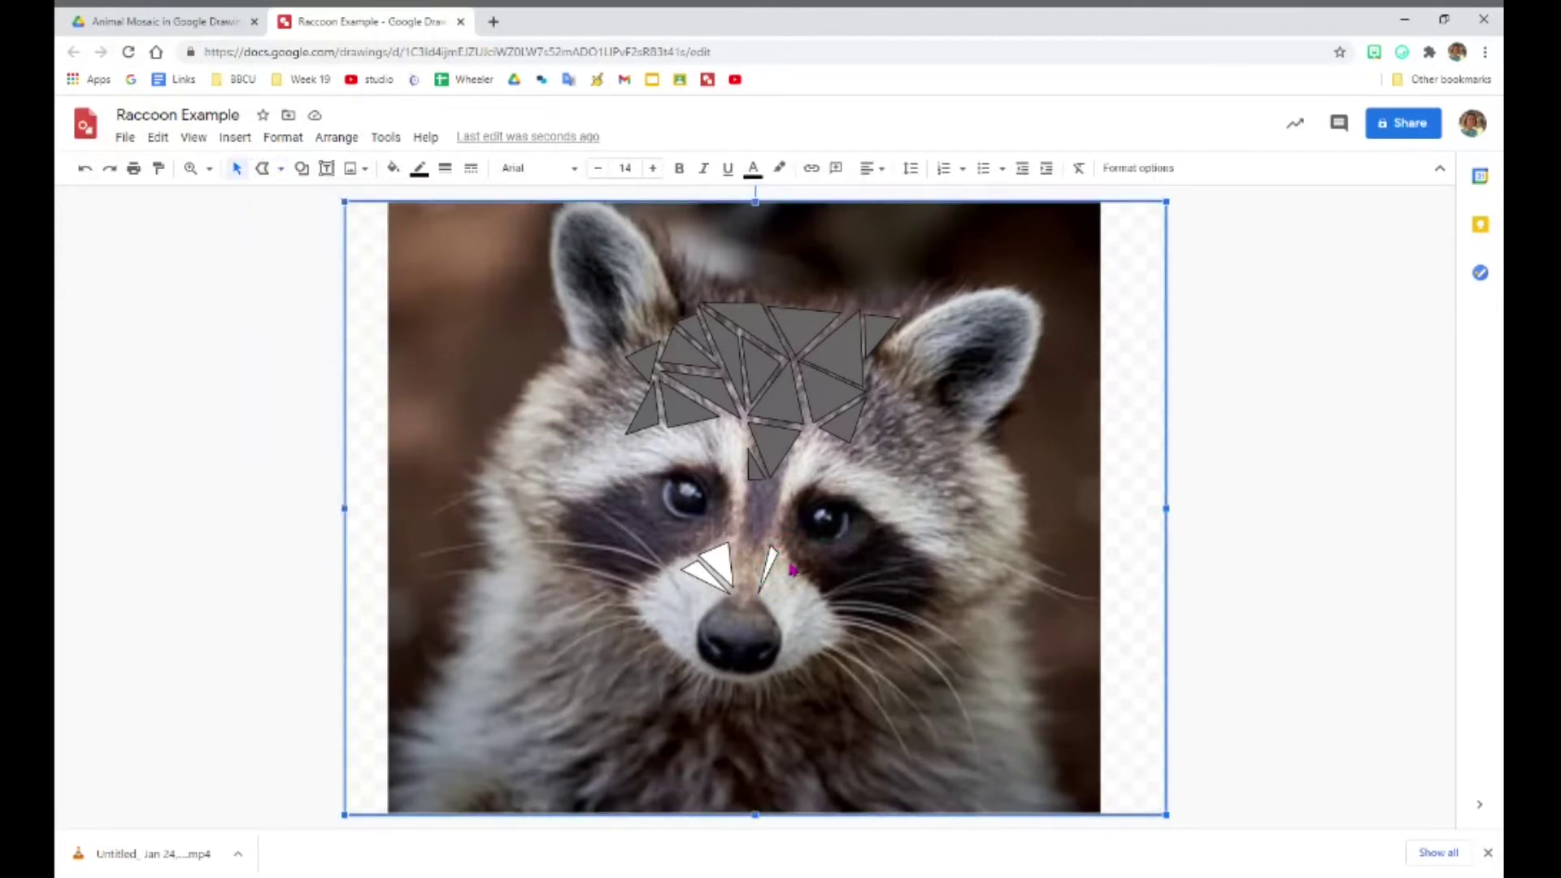
Draw another triangle beside the nose and nudge the white sliver up and right.
click(281, 169)
click(329, 335)
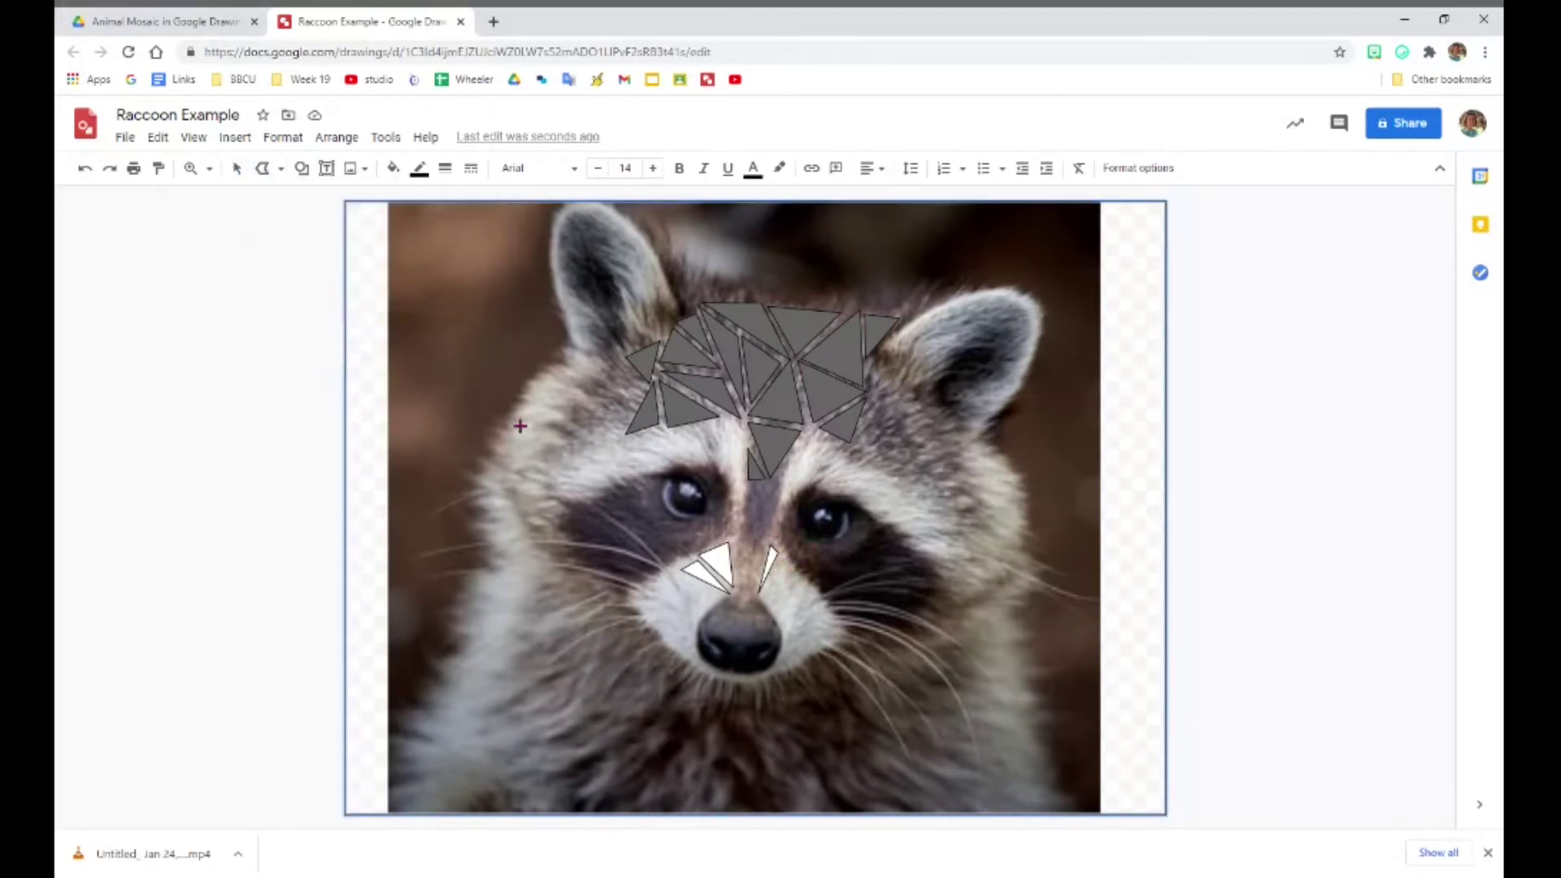
click(771, 604)
click(780, 558)
click(760, 599)
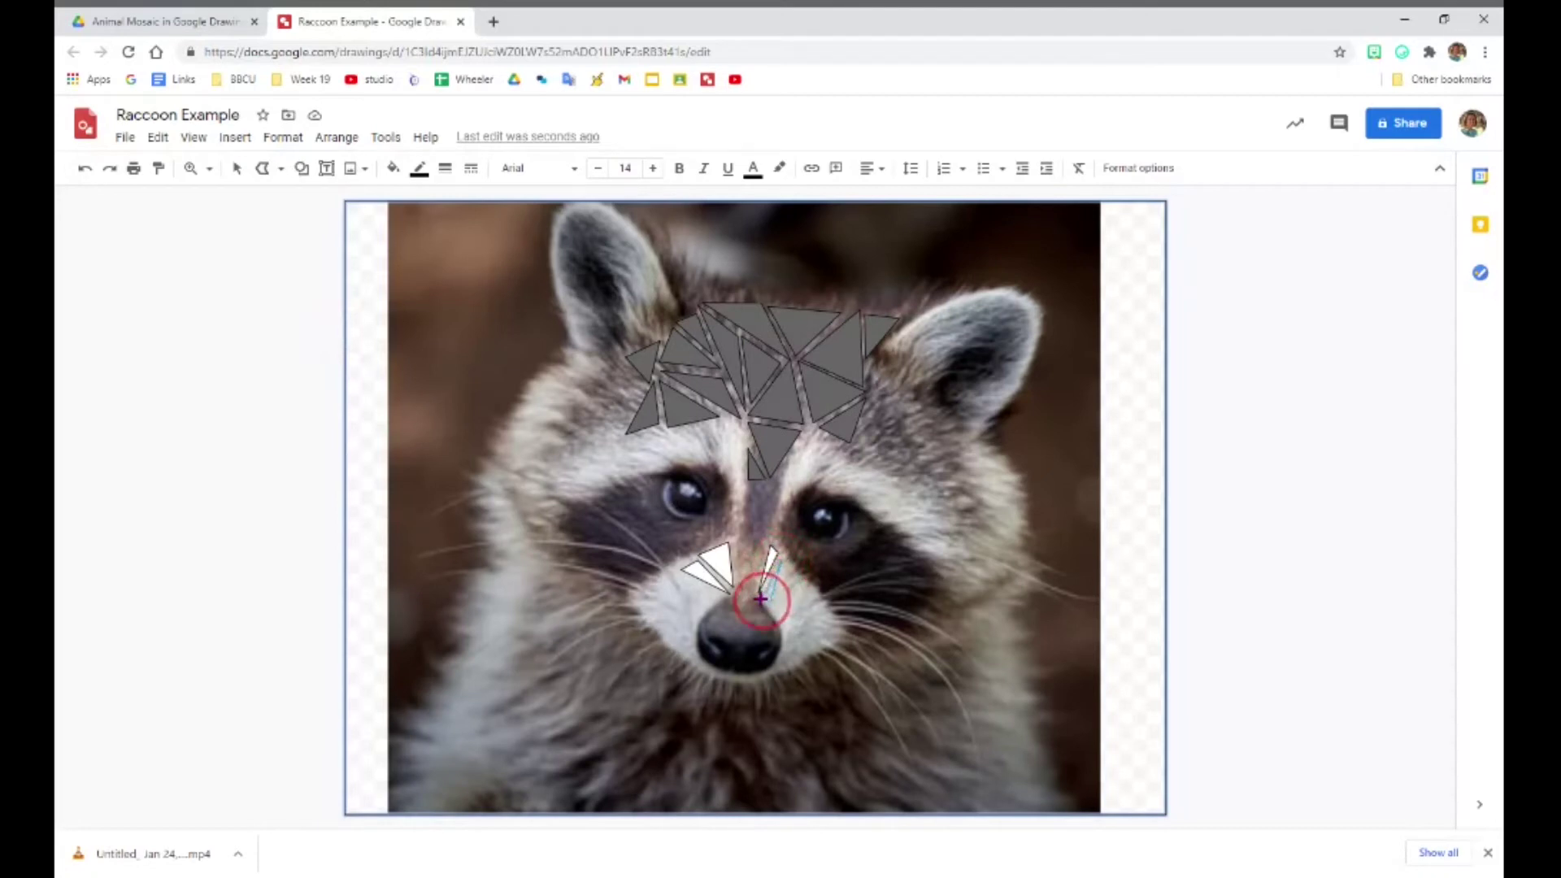
click(770, 603)
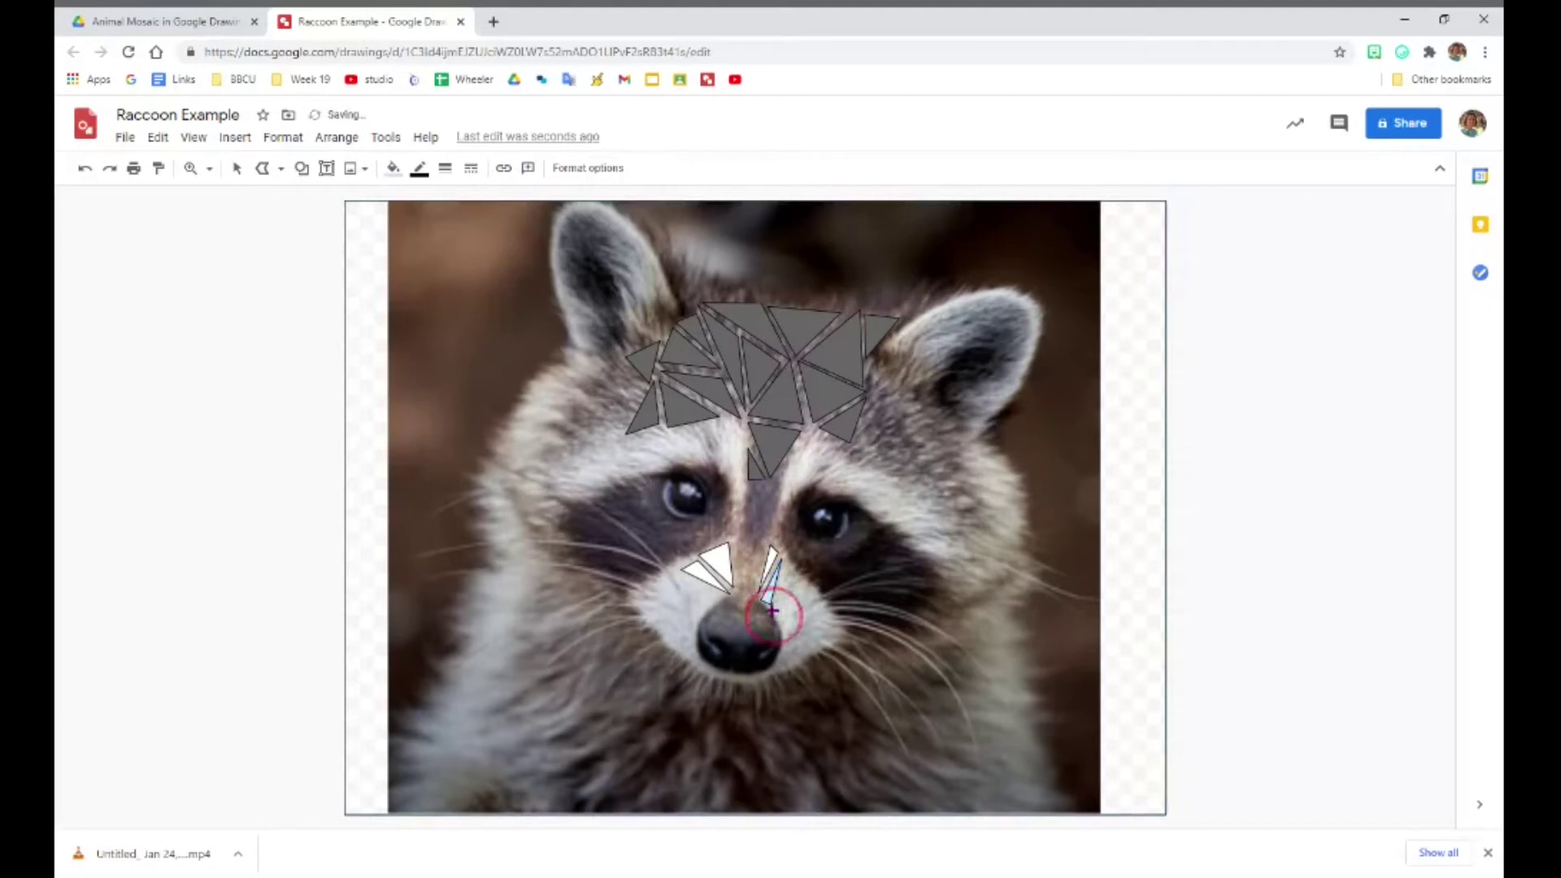
click(778, 569)
drag(778, 570, 802, 591)
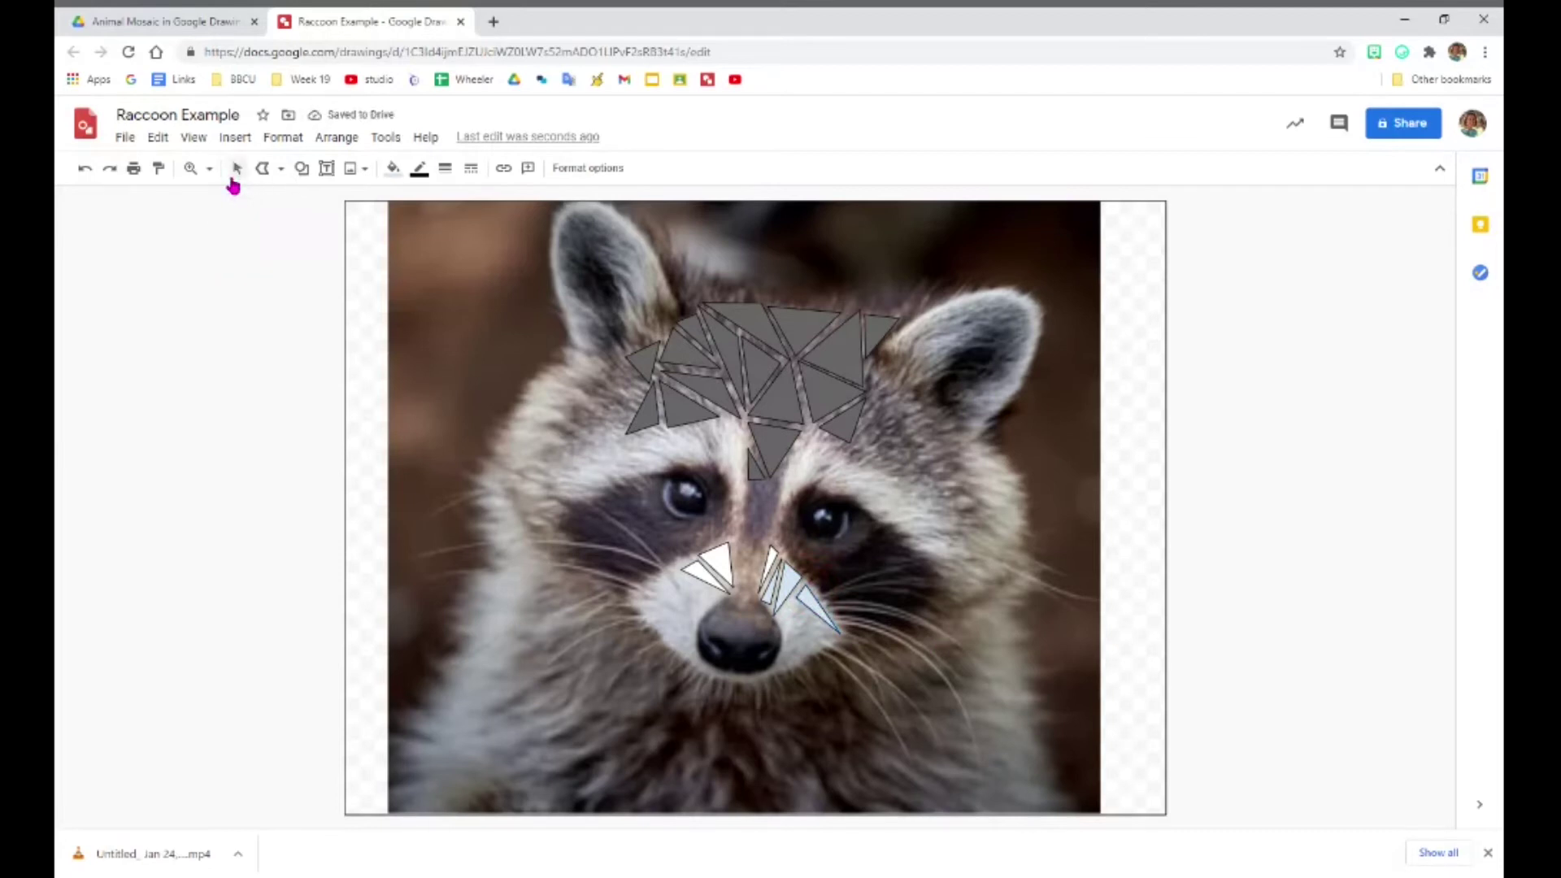
Nudge the white nose triangles into place with small drags and arrow keys, then deselect.
click(233, 179)
drag(820, 607, 816, 608)
key(Left)
key(Left)
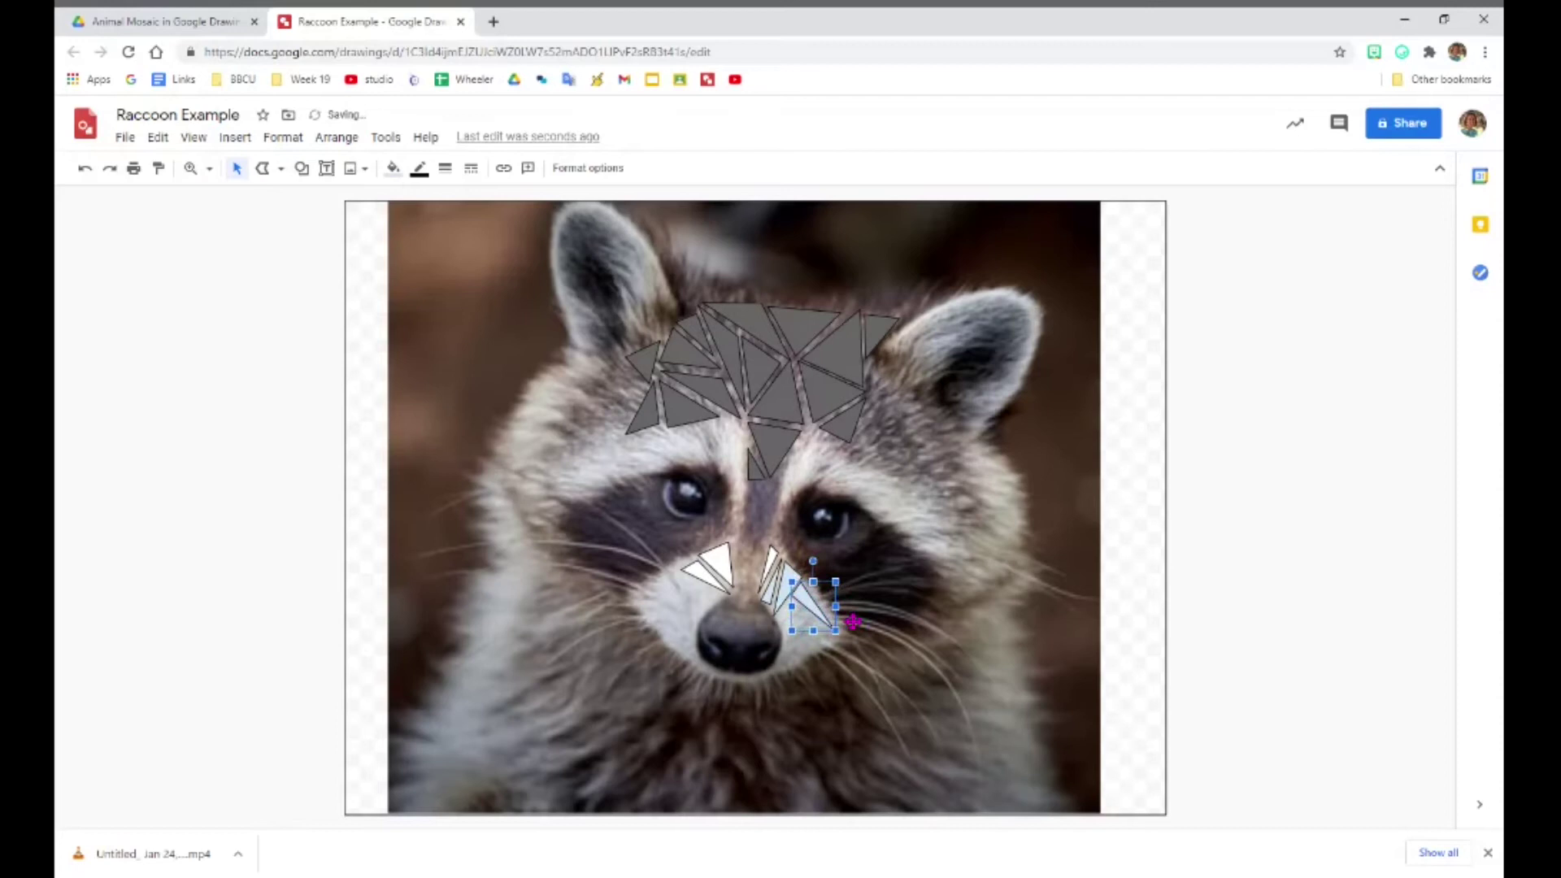
key(Right)
key(Right)
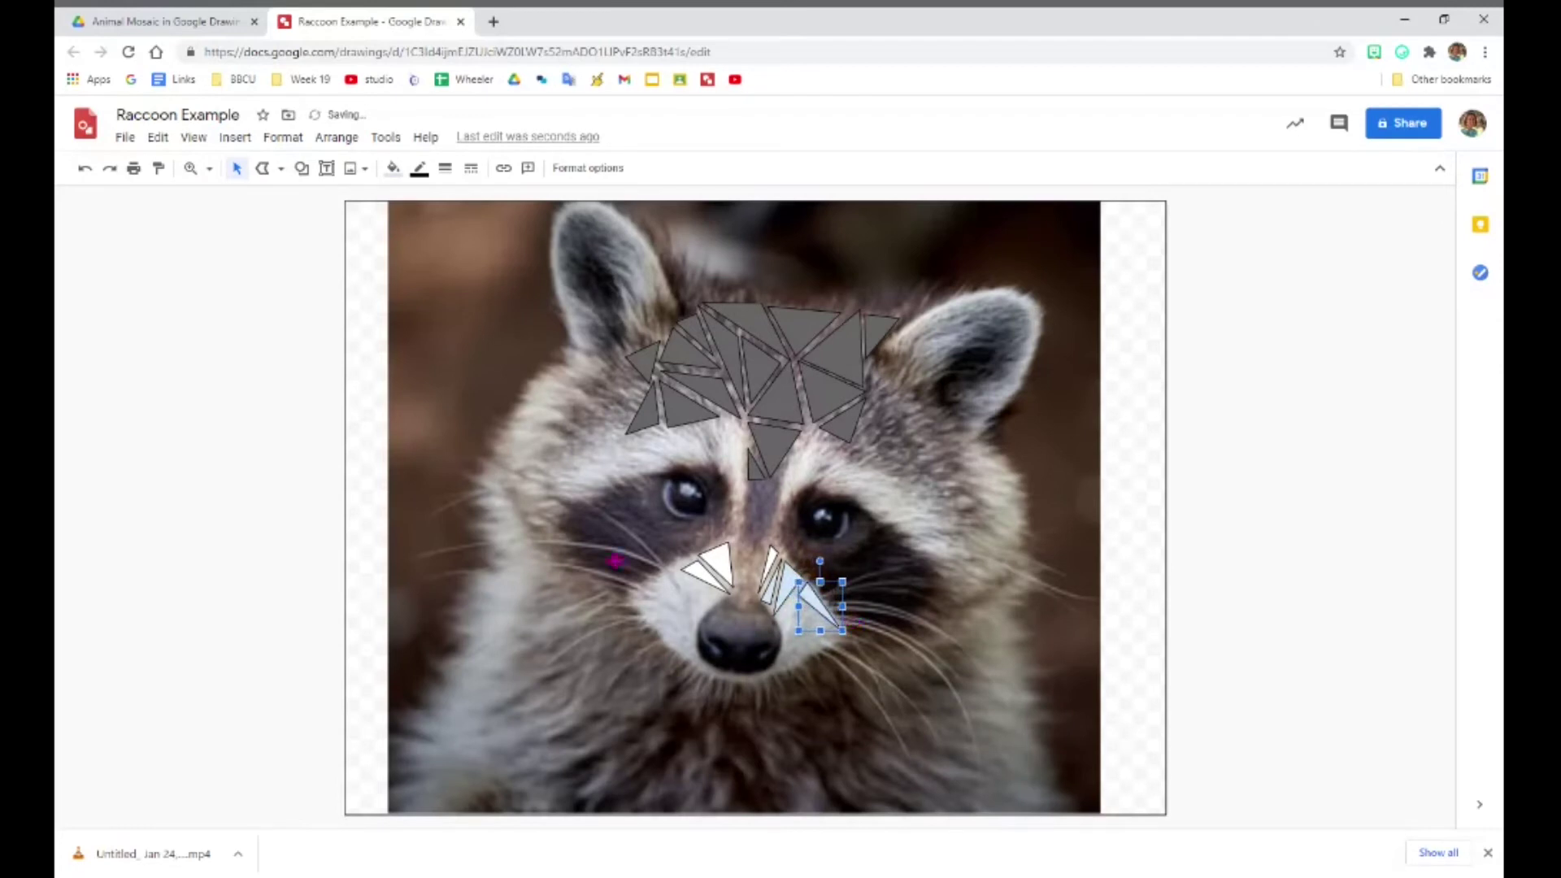
click(615, 561)
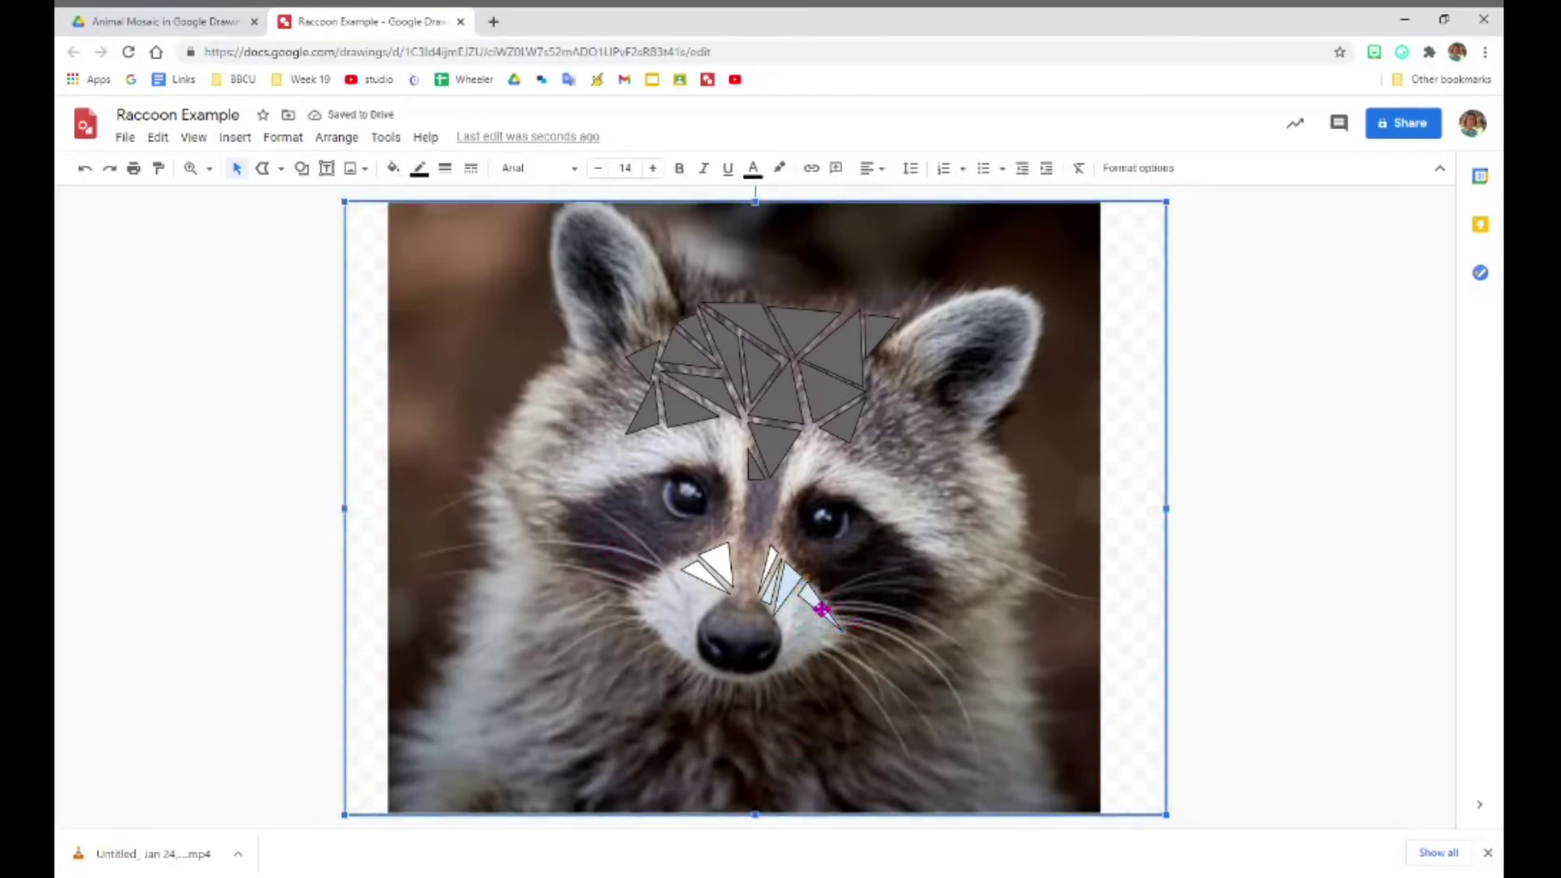
click(816, 611)
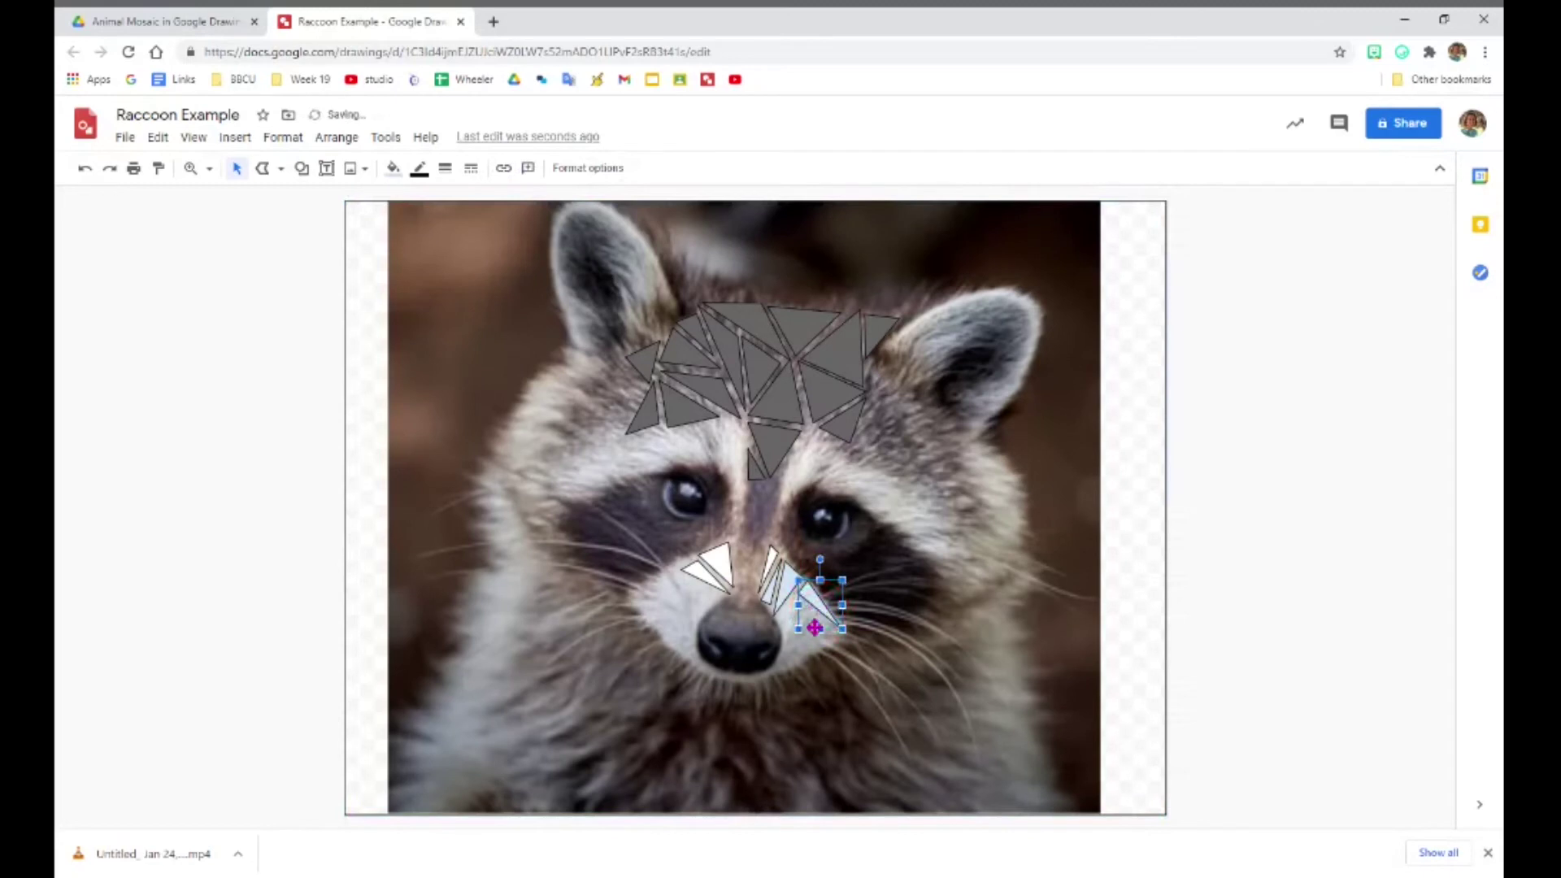
drag(817, 607, 822, 612)
click(310, 374)
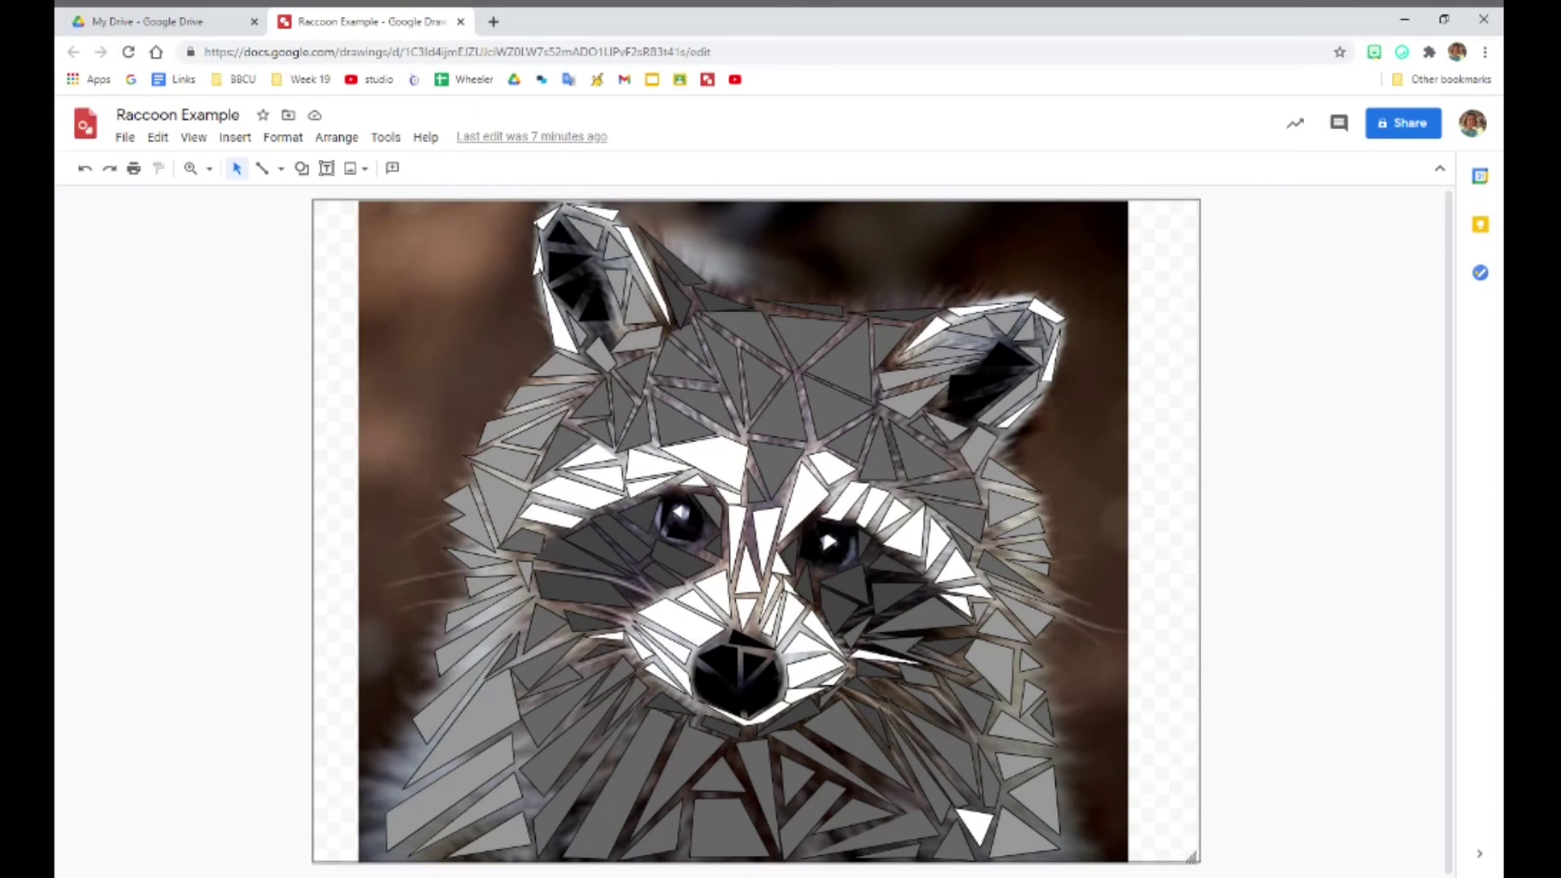
Move the mosaic drawing aside, then select and delete the raccoon photo beneath it.
click(429, 280)
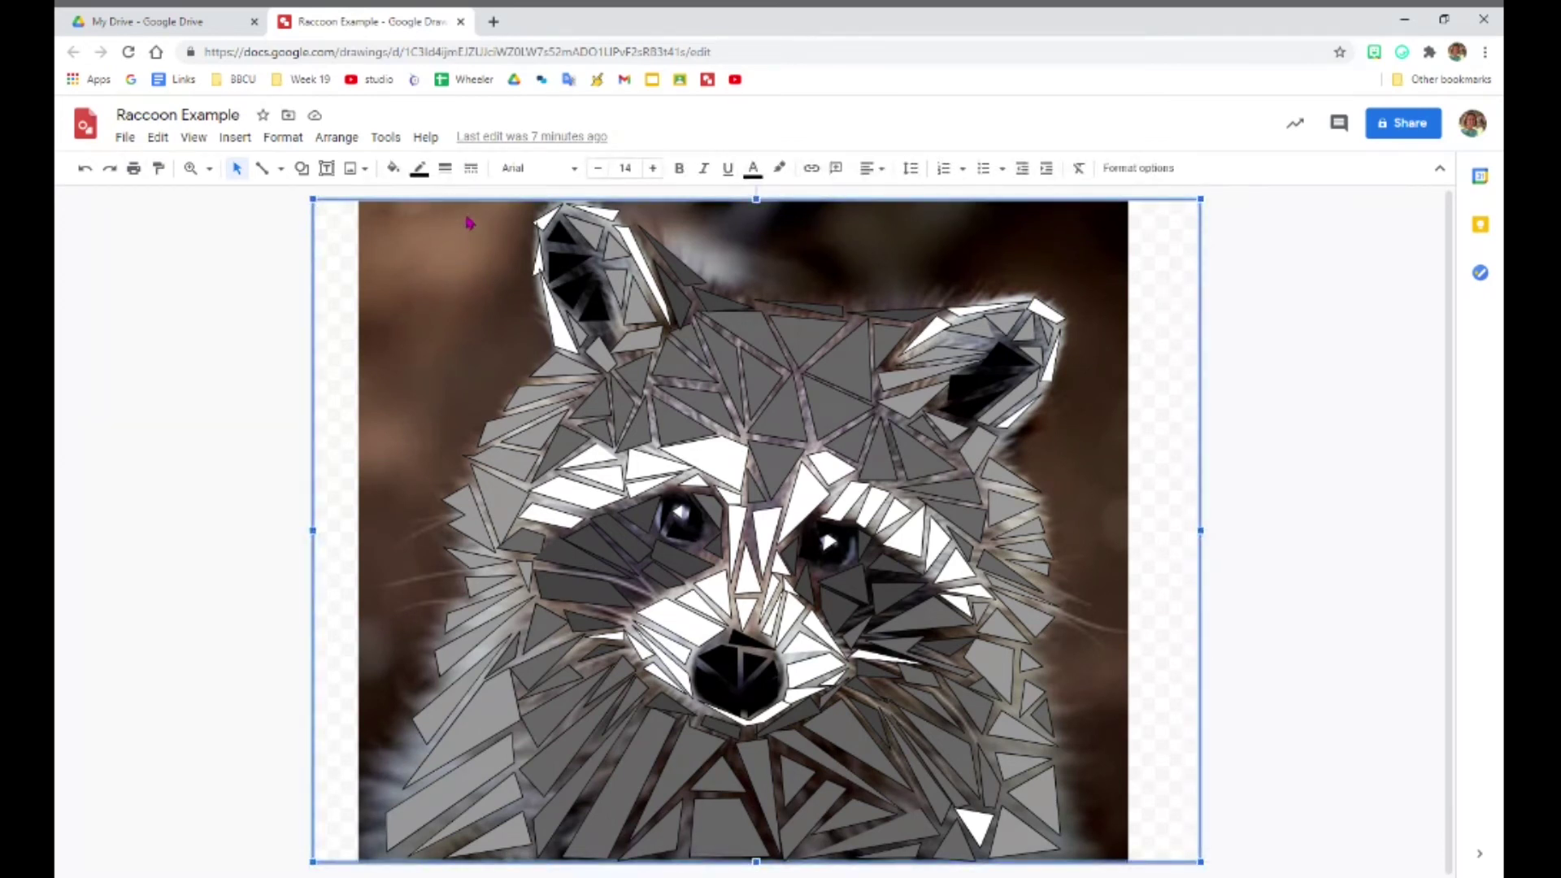
drag(462, 227, 317, 439)
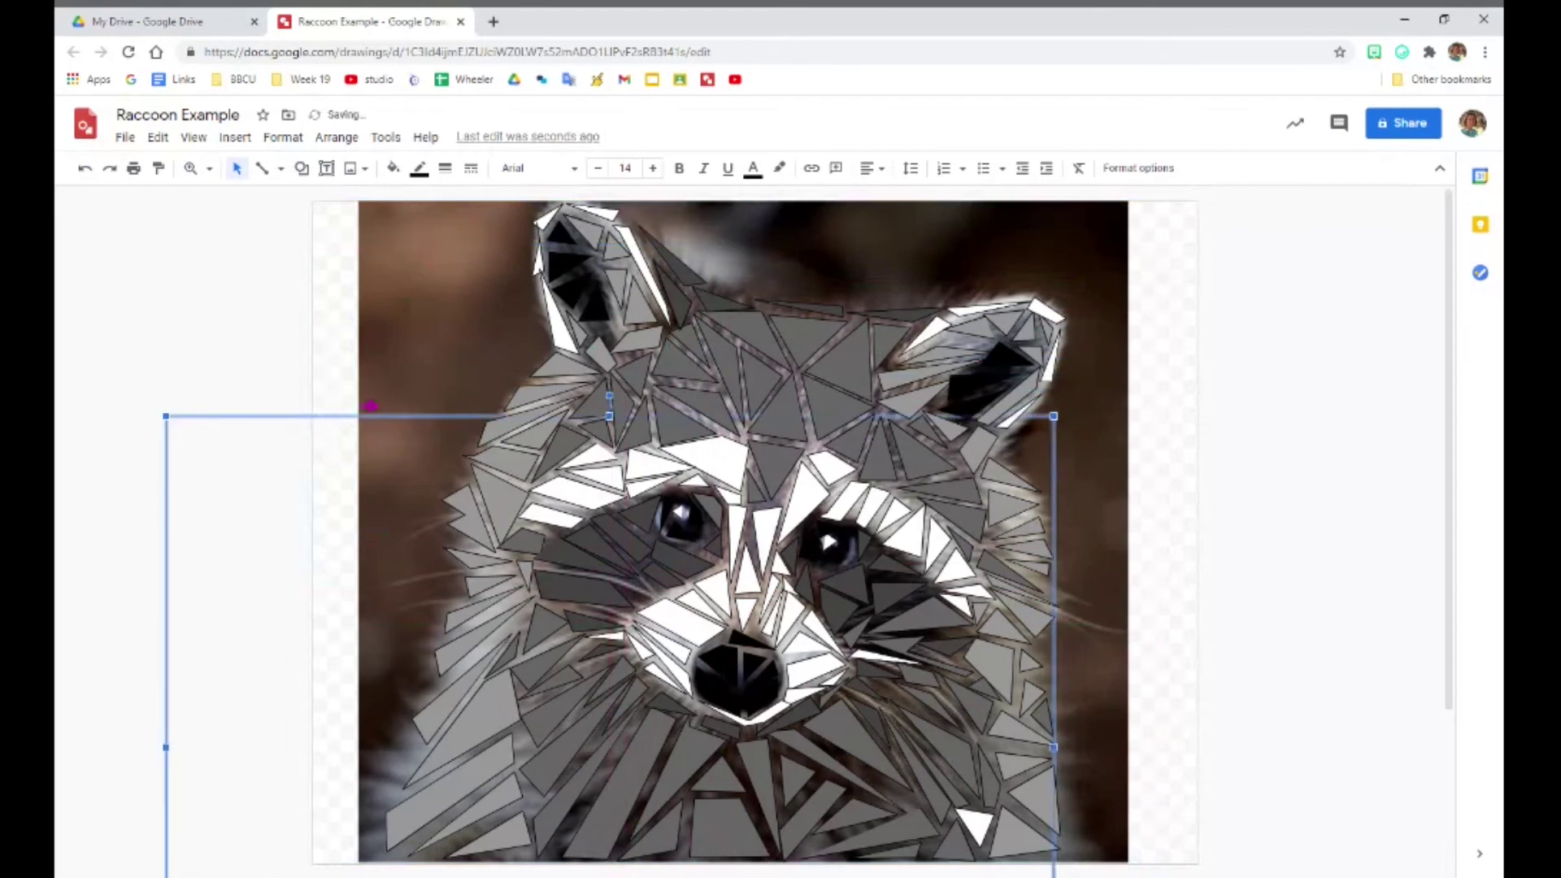
click(459, 269)
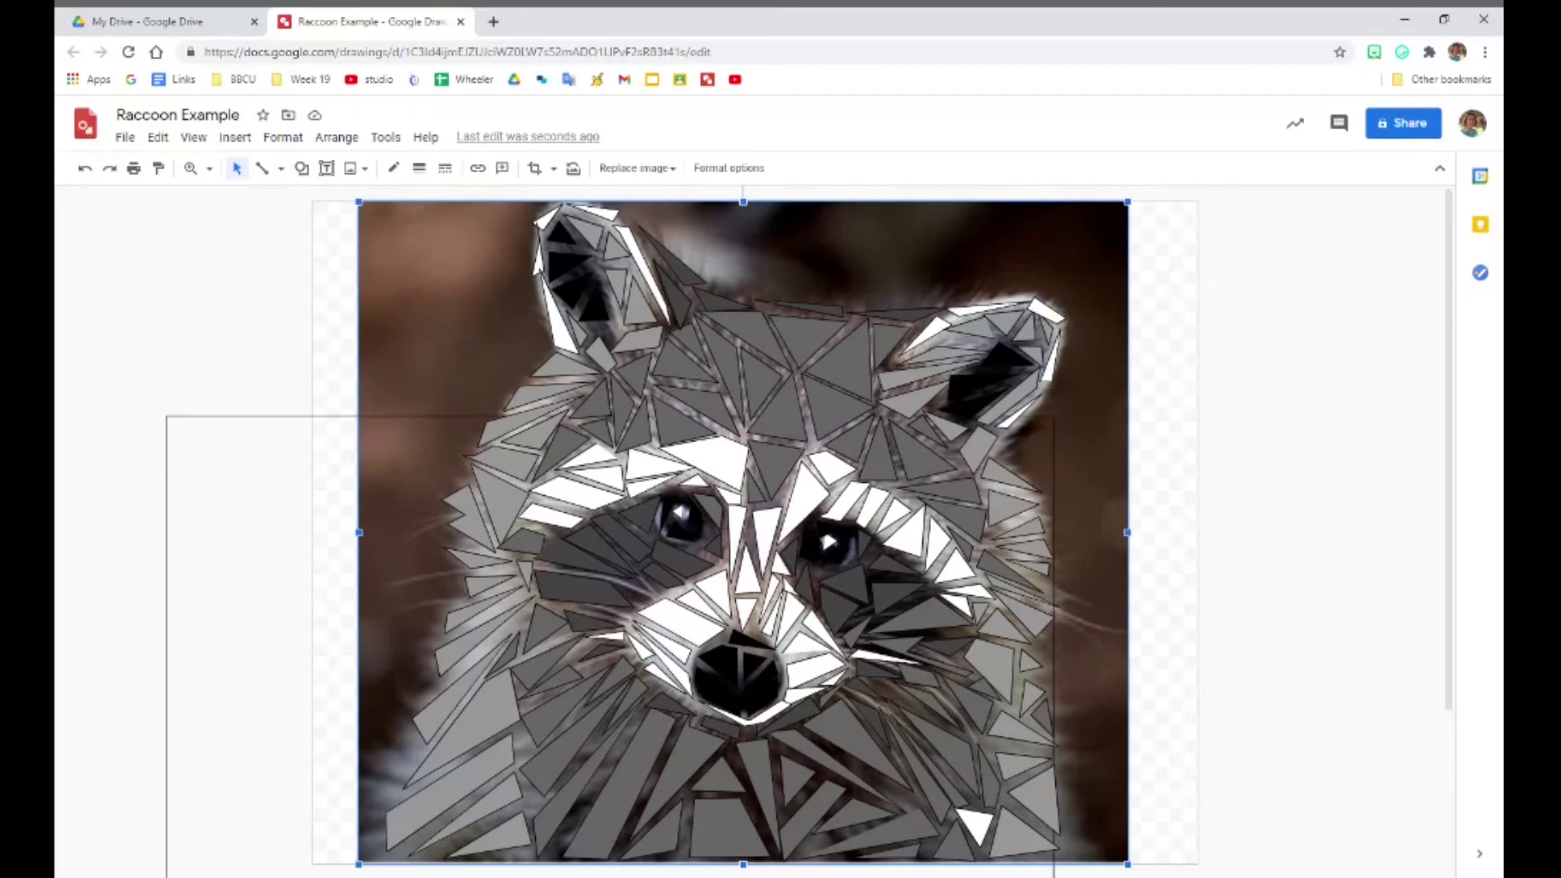
key(Delete)
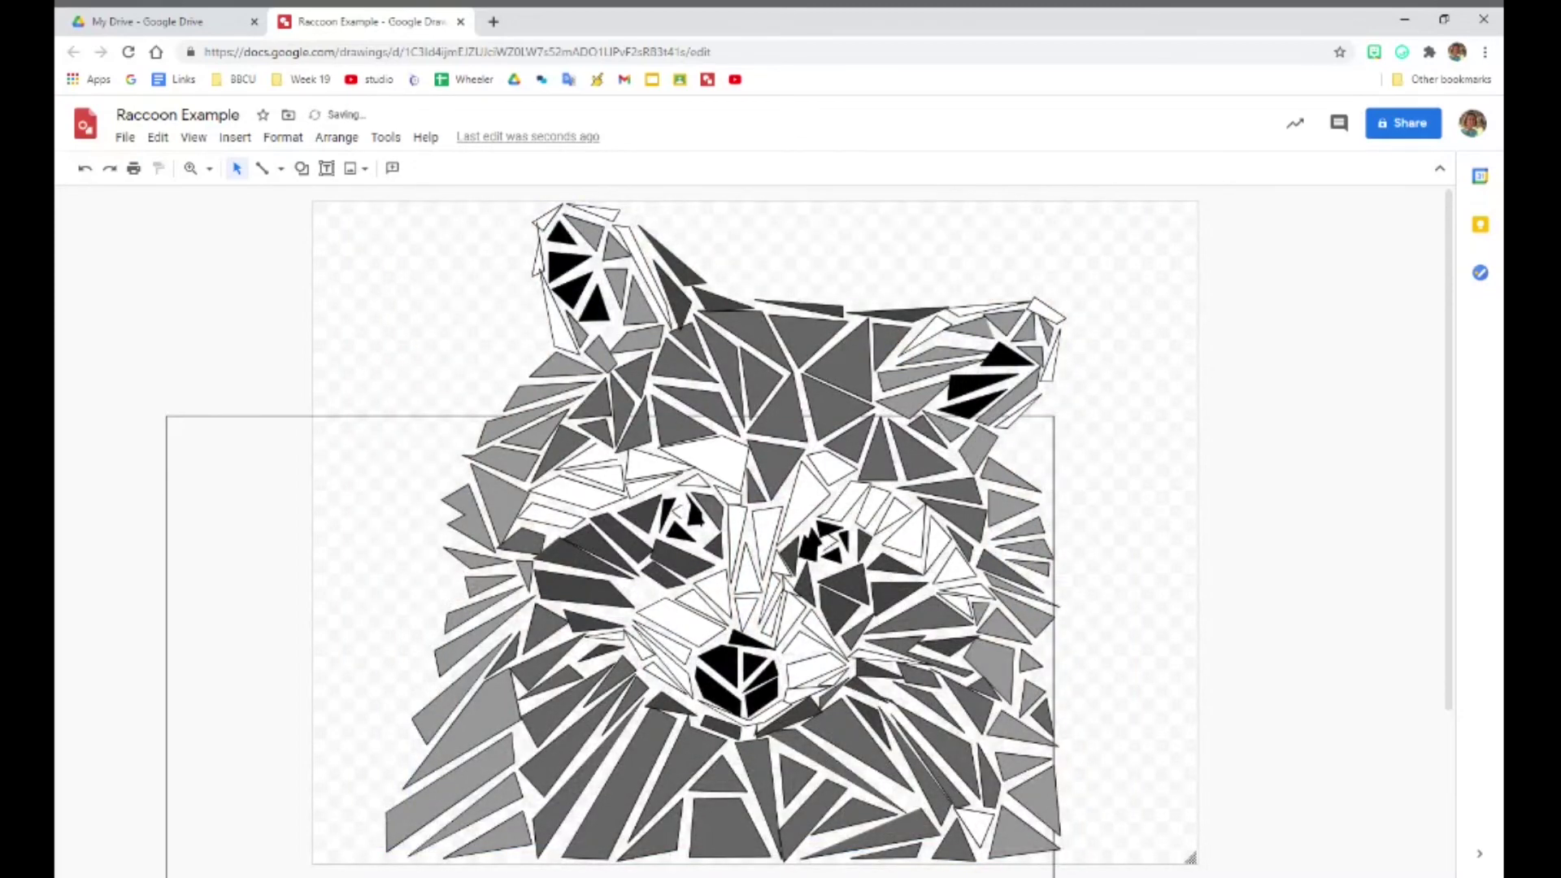
Fill the whole mosaic's background semi-transparent custom green, then change it to solid black.
mouse_move(281, 468)
mouse_down()
mouse_move(414, 304)
mouse_move(429, 246)
mouse_move(421, 264)
mouse_up()
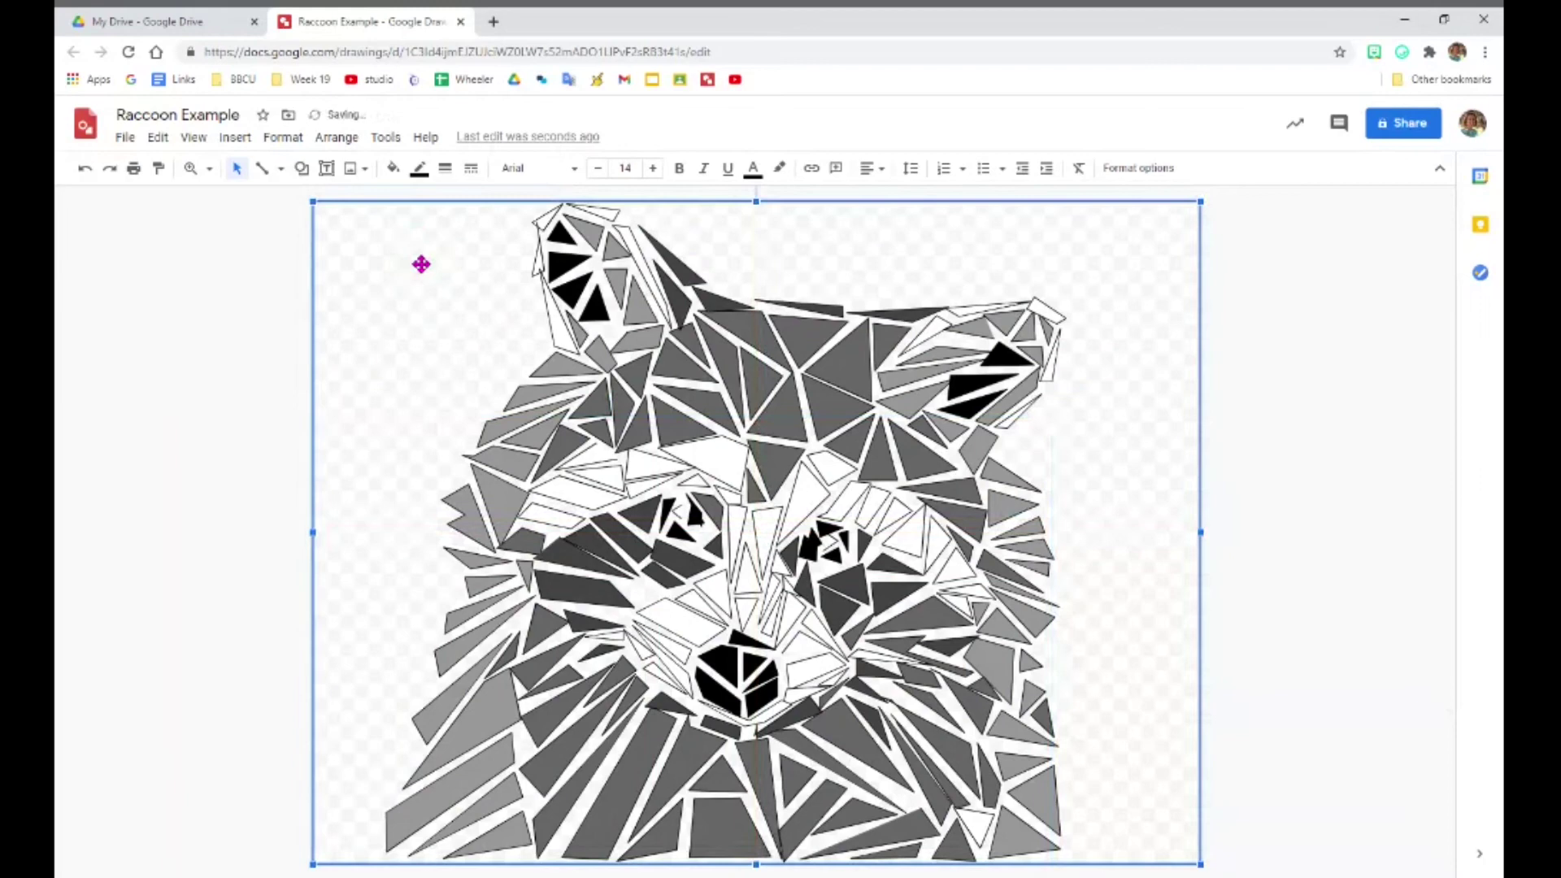
click(394, 169)
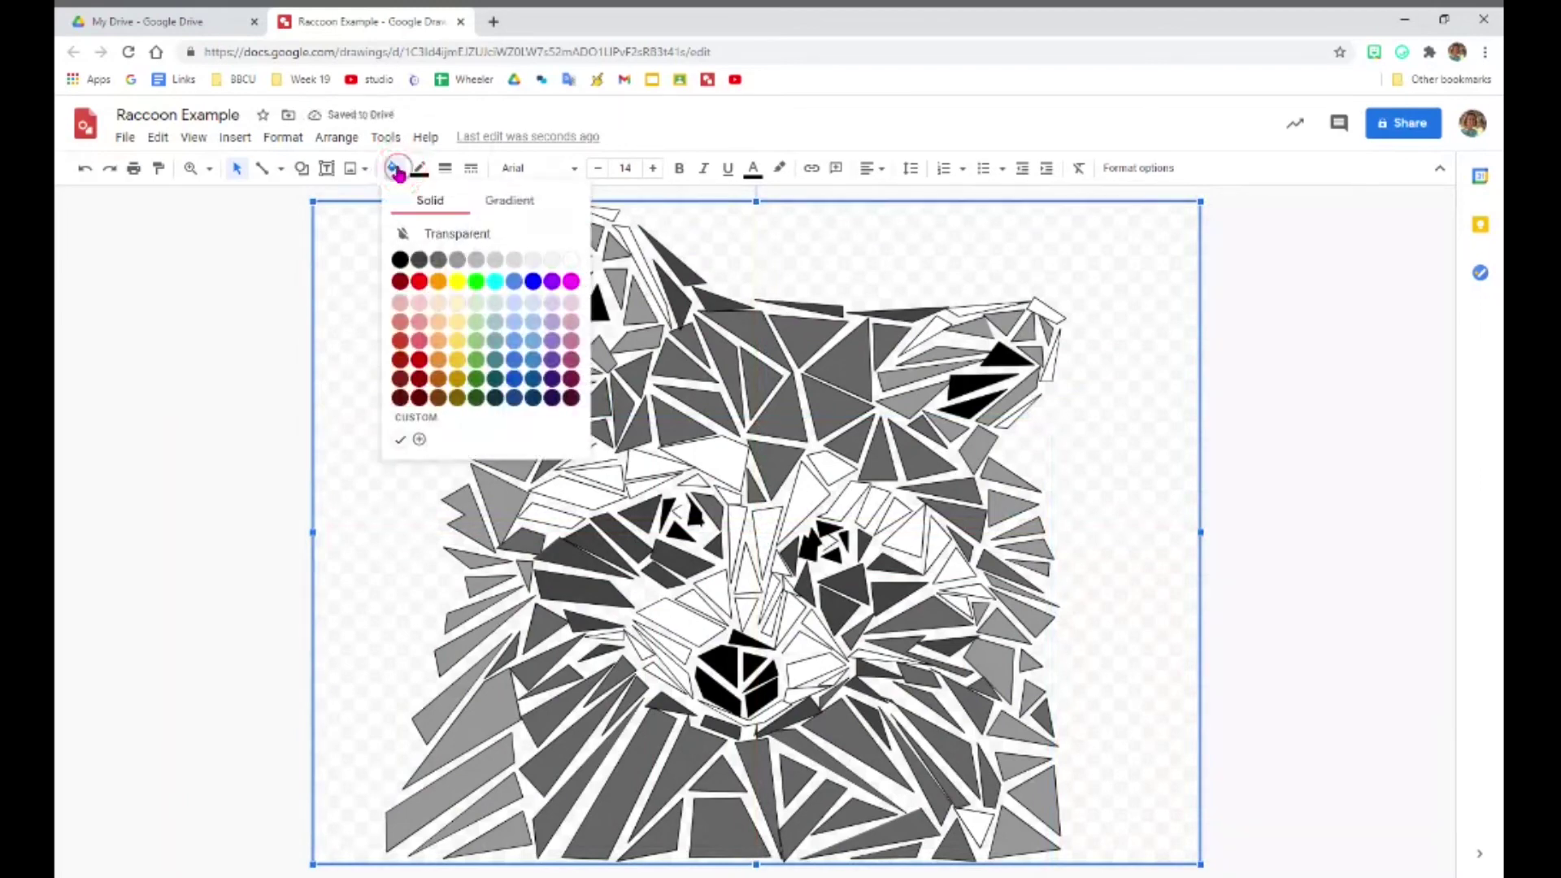
click(420, 439)
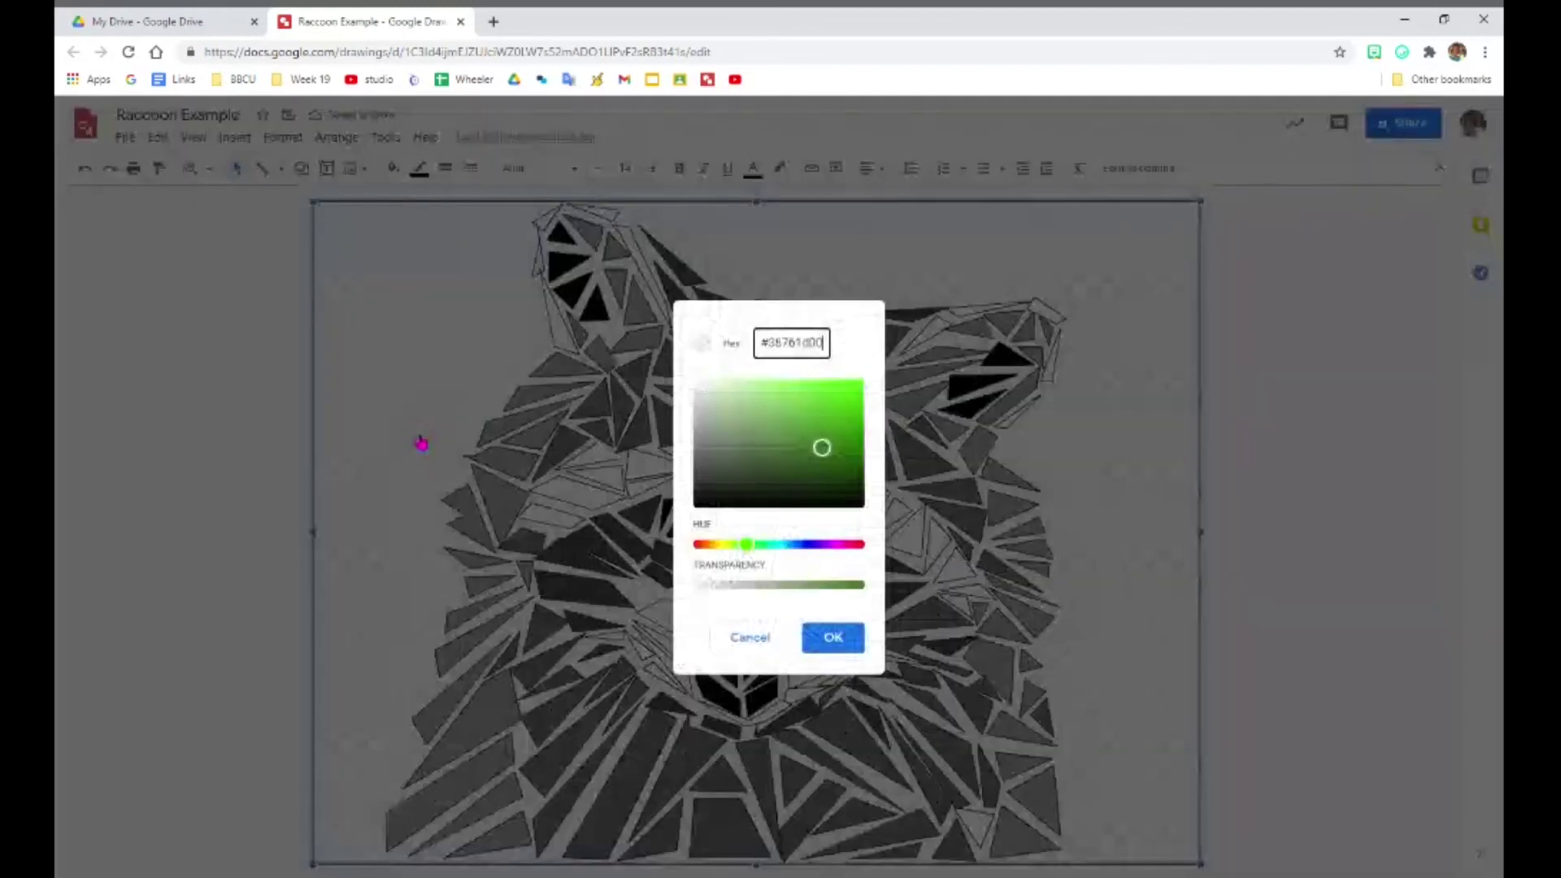
drag(703, 584, 858, 586)
click(836, 639)
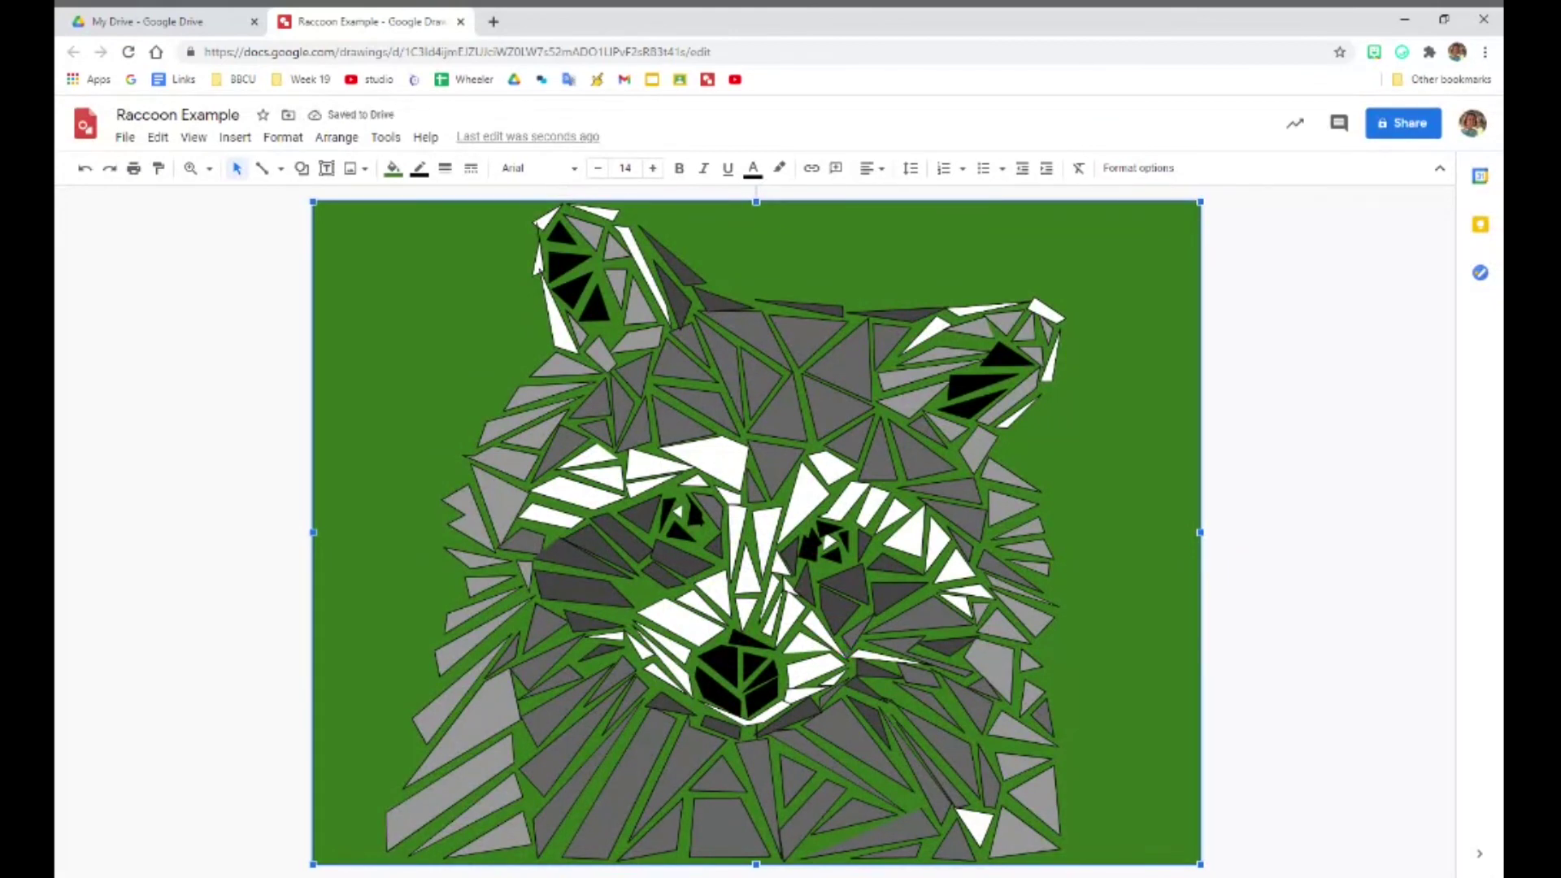
click(395, 173)
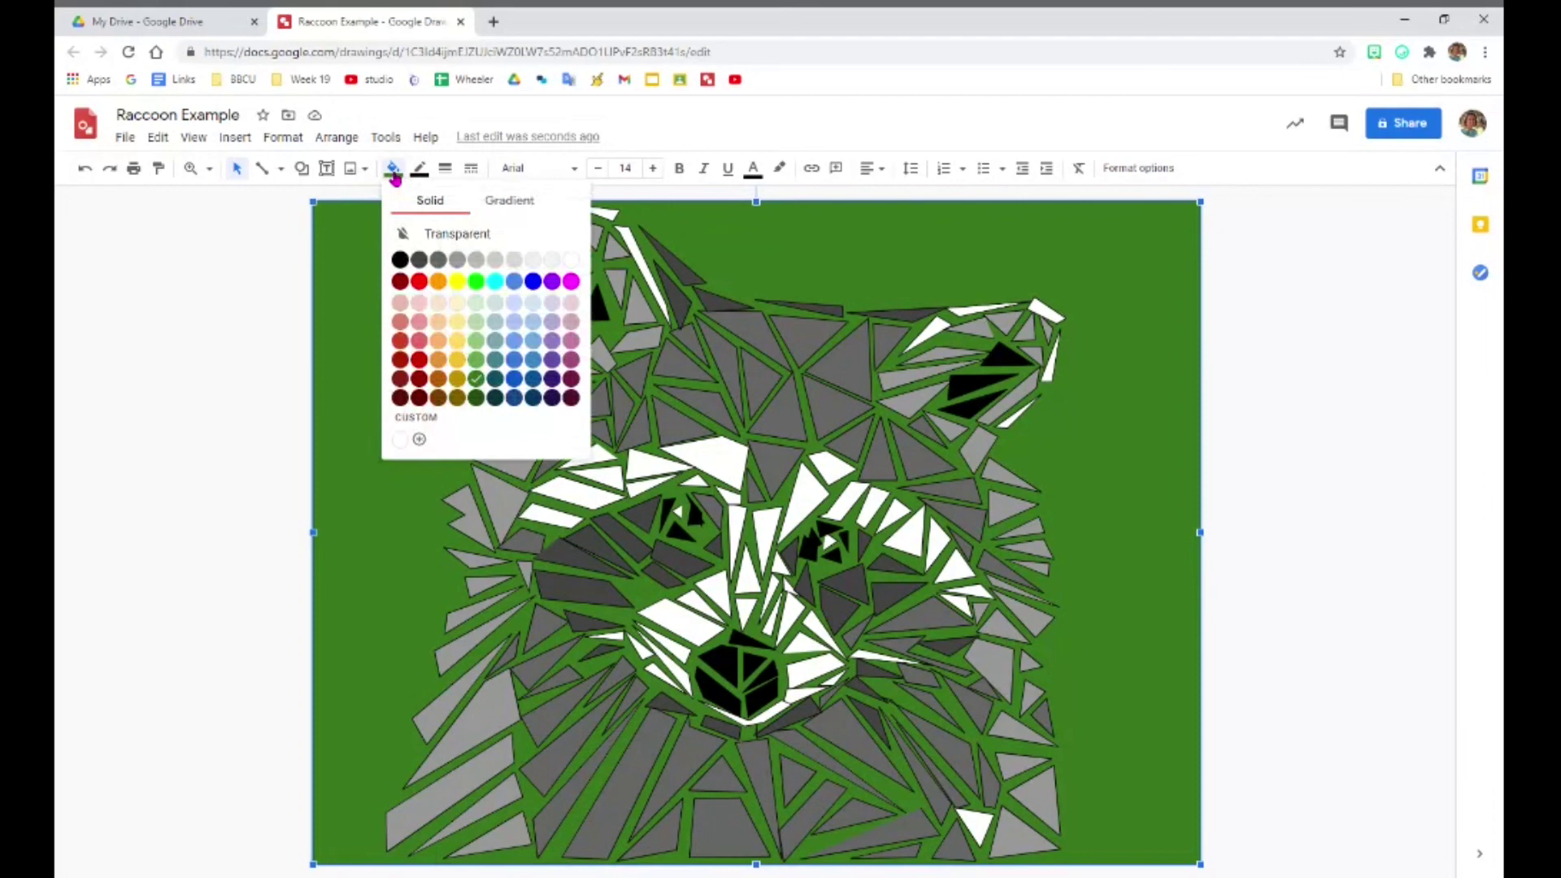
click(399, 264)
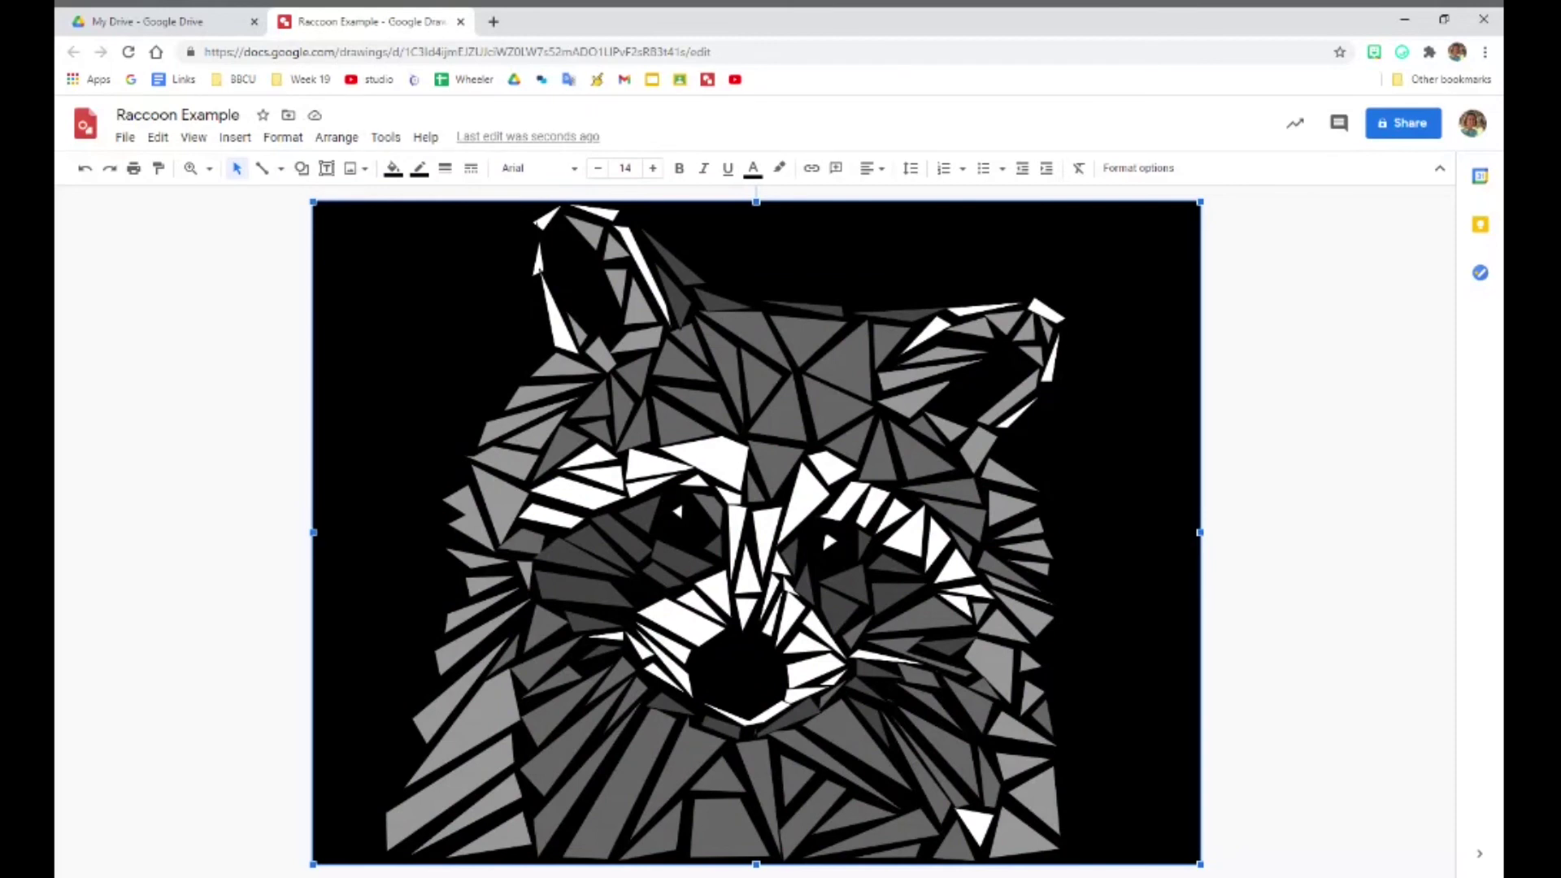
Undo seven times, removing the black and green fills and bringing back the deleted photo.
click(84, 170)
click(83, 172)
click(83, 172)
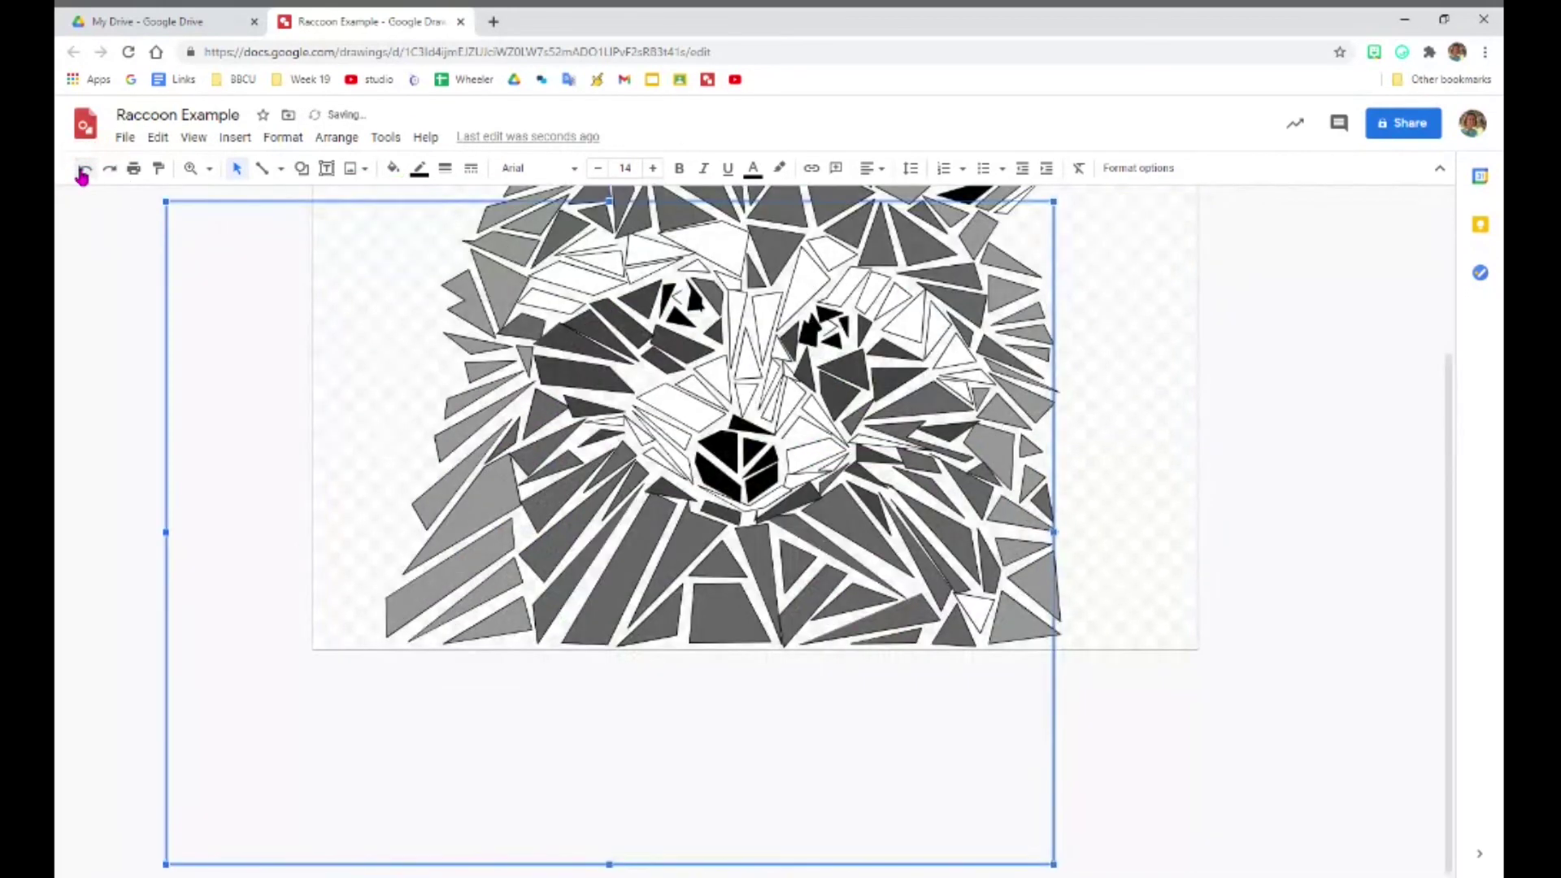
click(83, 172)
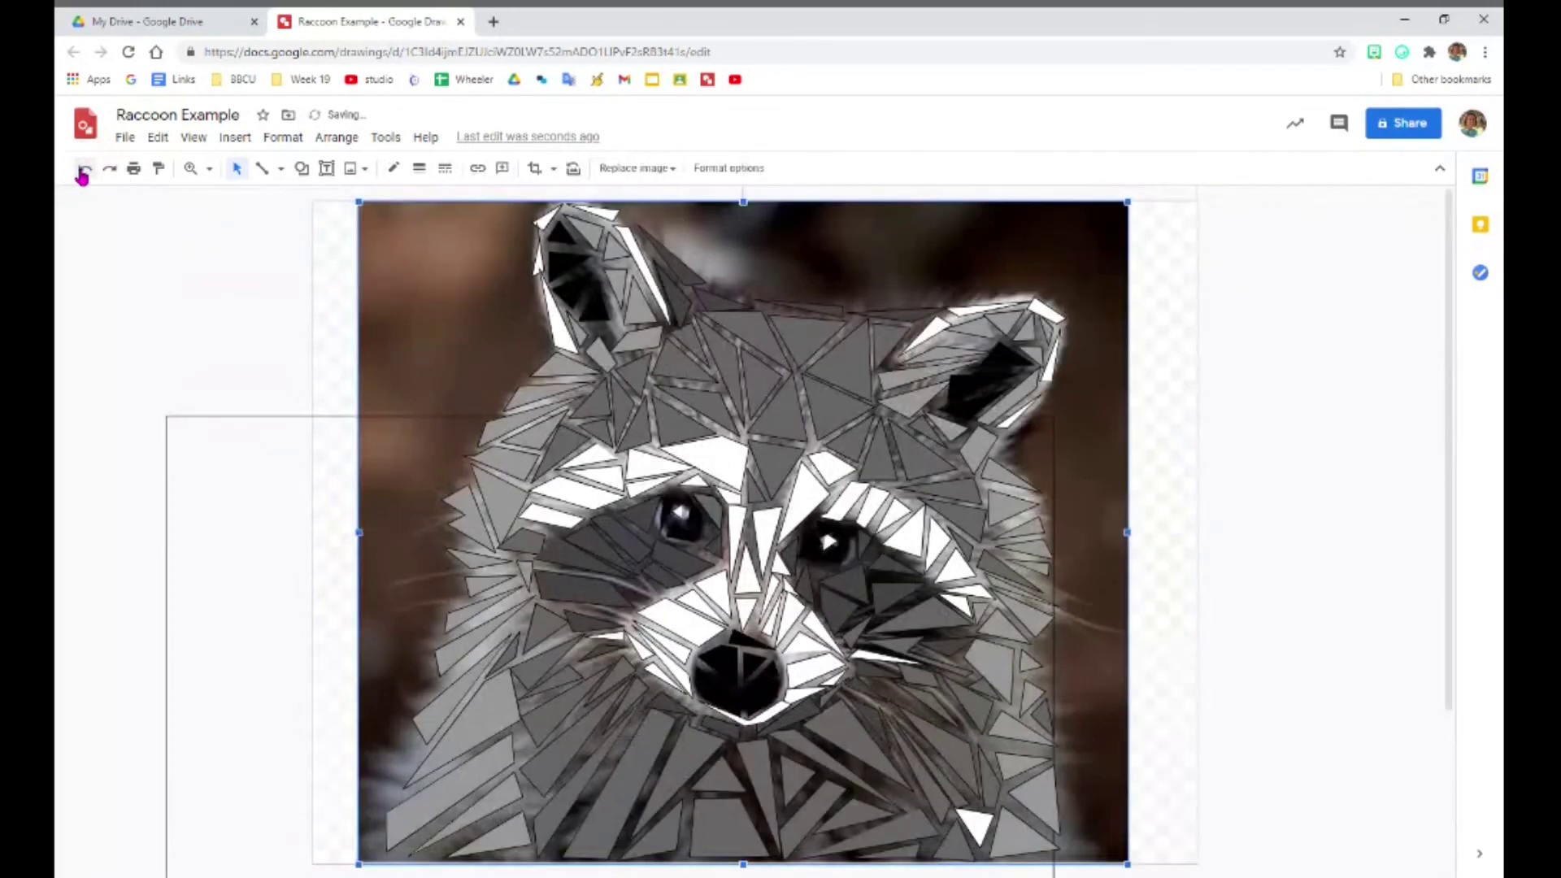
click(82, 172)
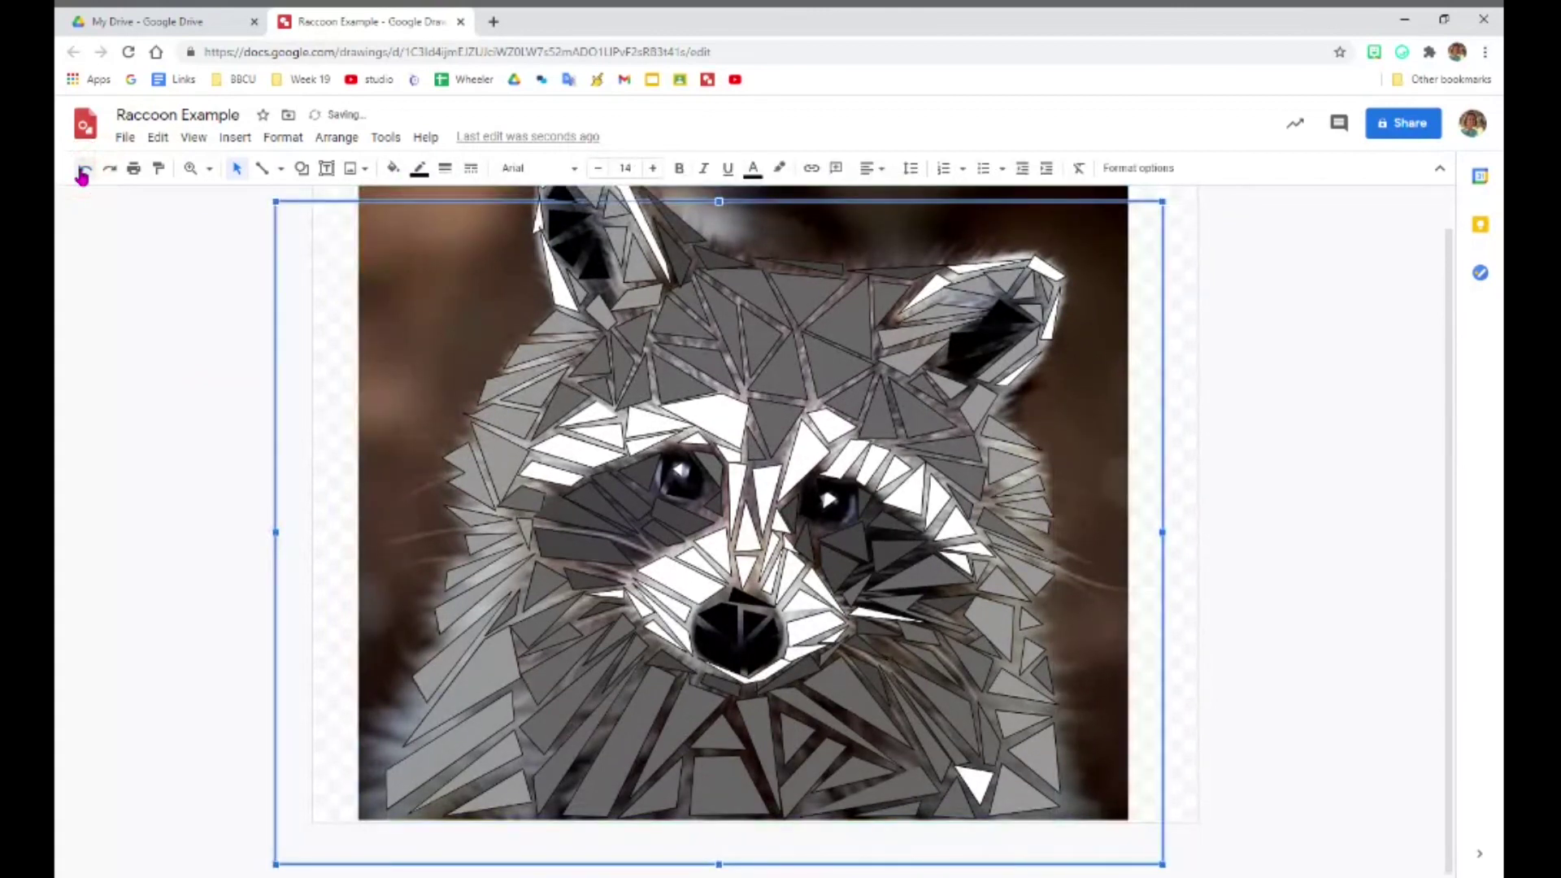
click(82, 173)
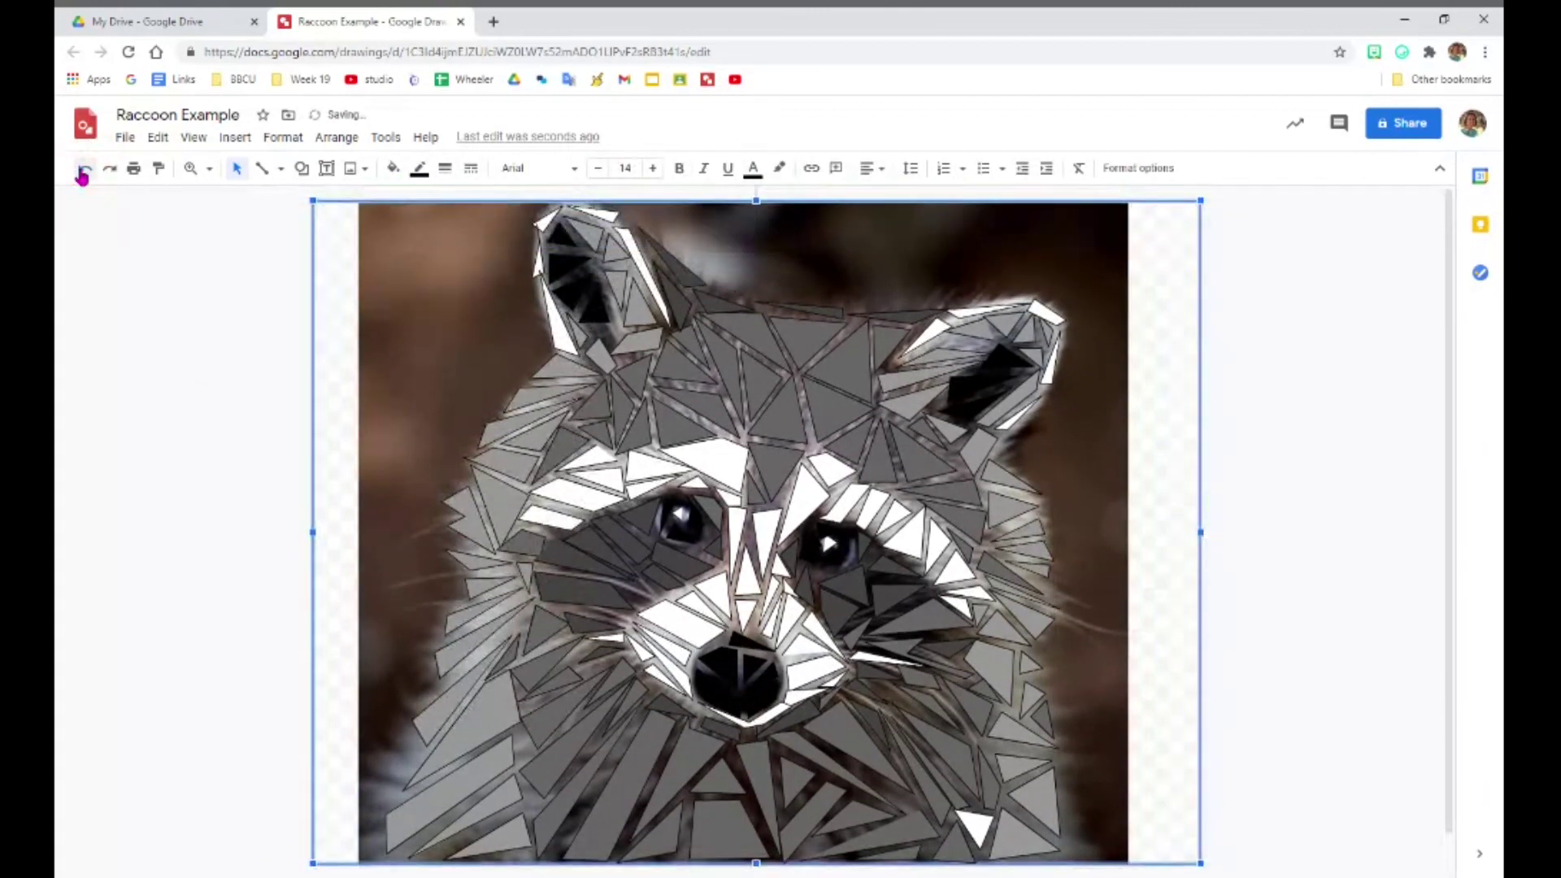
click(83, 172)
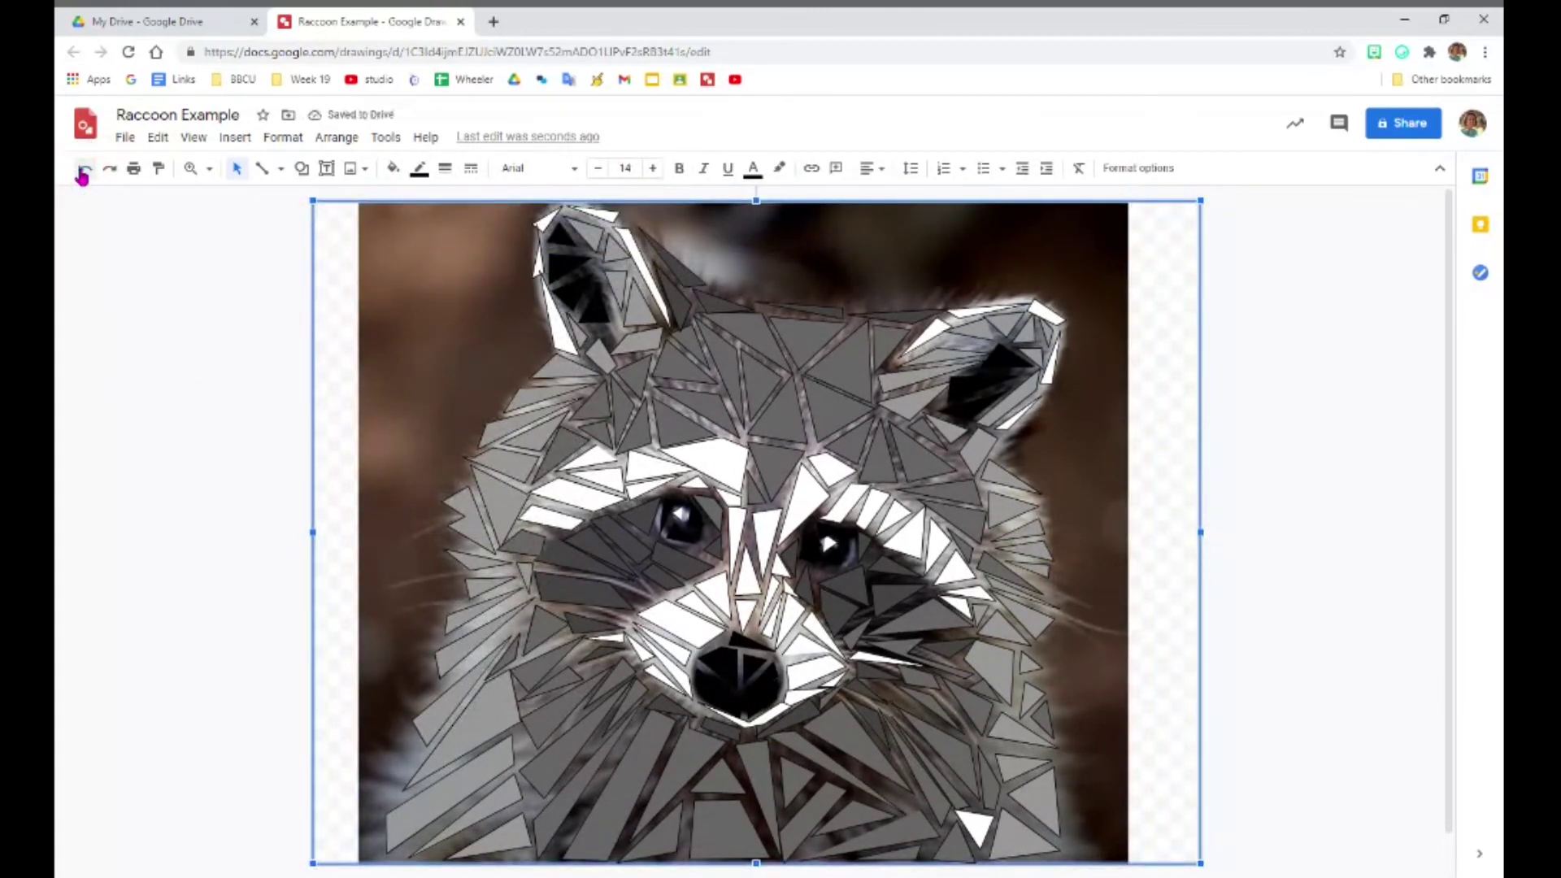